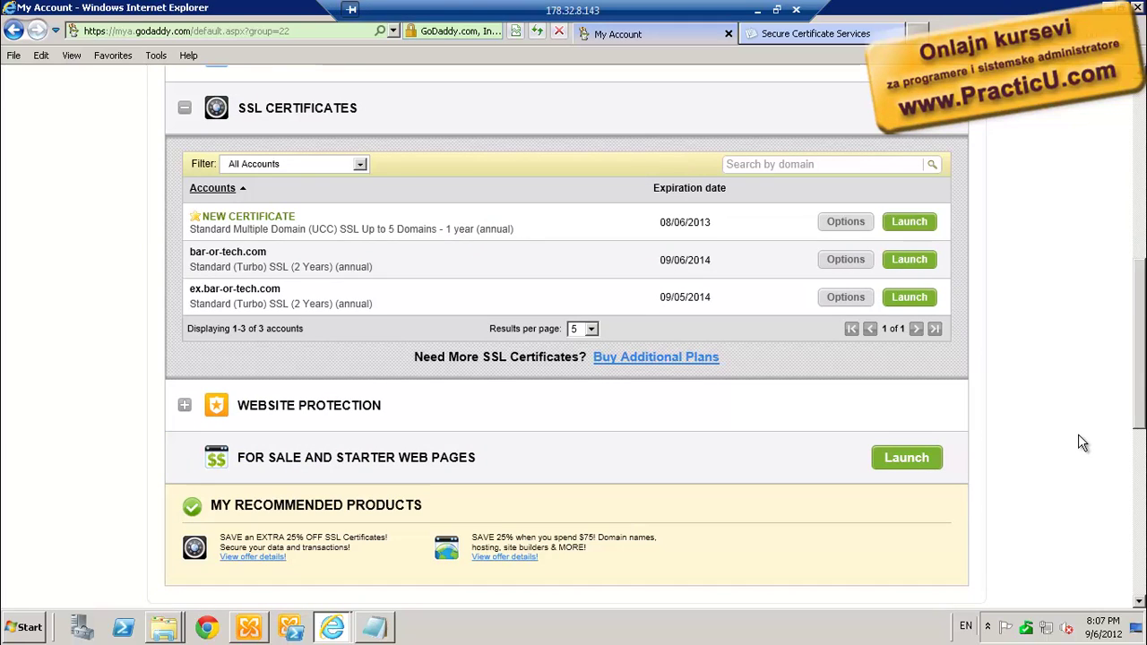
Open the SSL Certificates product page from the SSL & Security product category
{"action": "left_click_drag", "start_coordinate": [1140, 394], "coordinate": [1144, 345]}
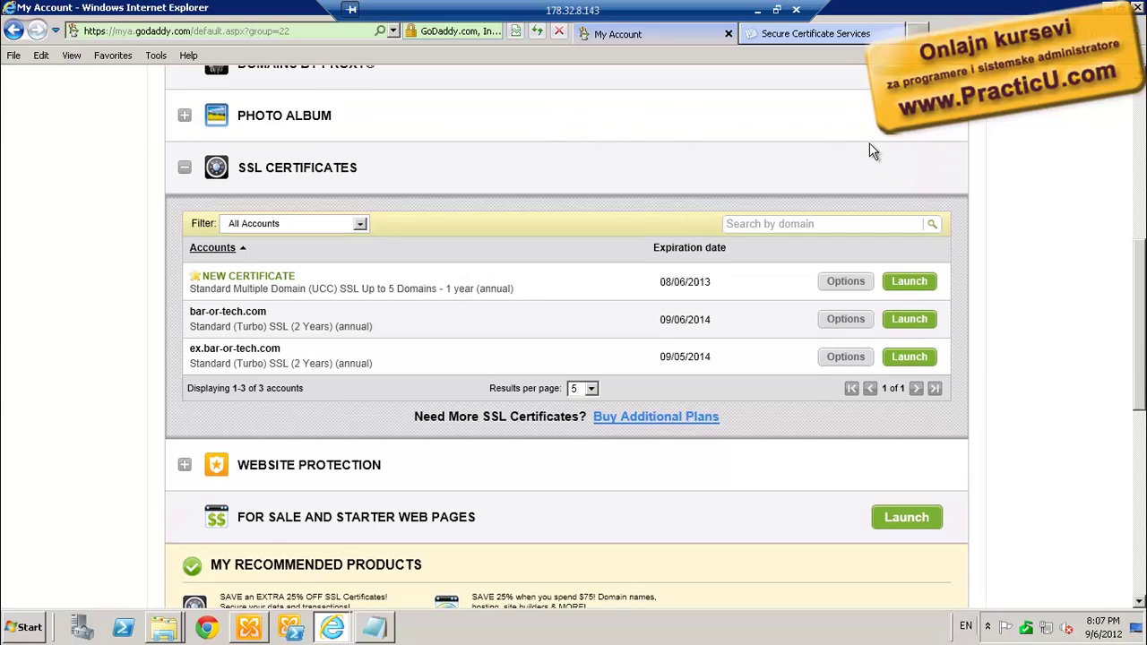
{"action": "scroll", "coordinate": [869, 151], "scroll_direction": "up", "scroll_amount": 3}
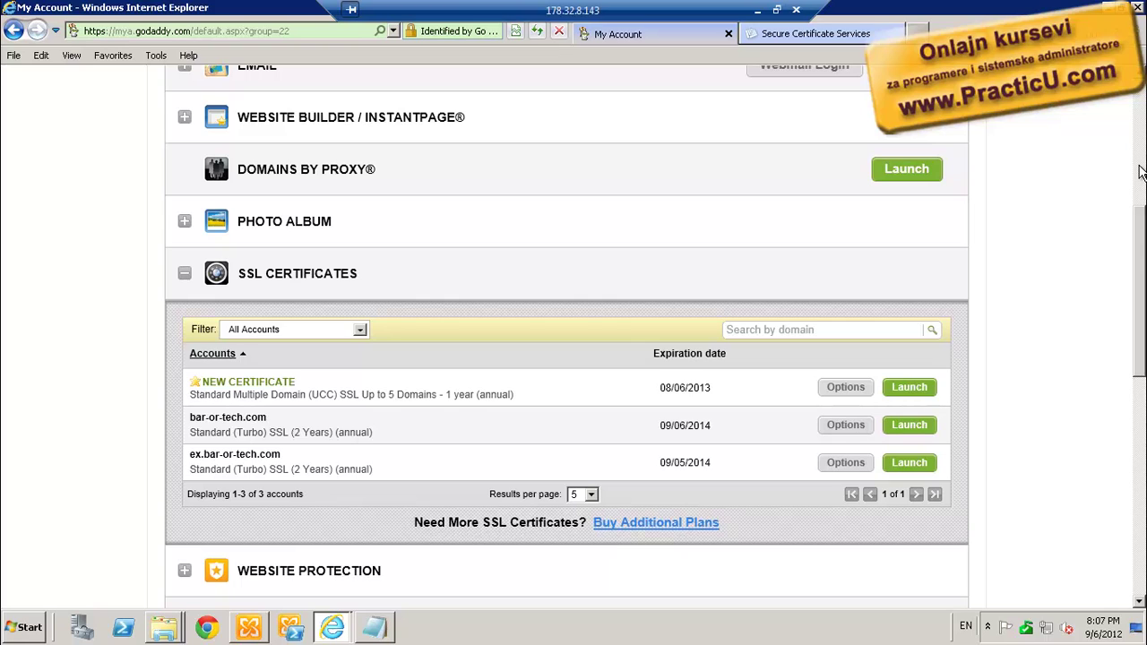
{"action": "left_click", "coordinate": [1140, 170]}
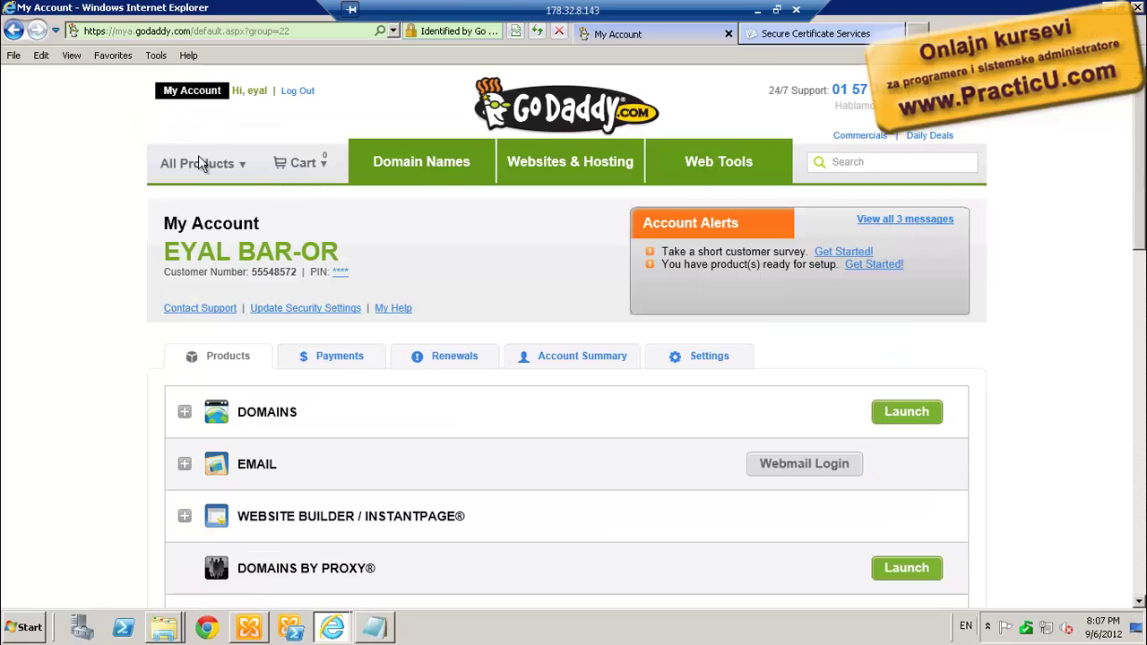
{"action": "mouse_move", "coordinate": [190, 163]}
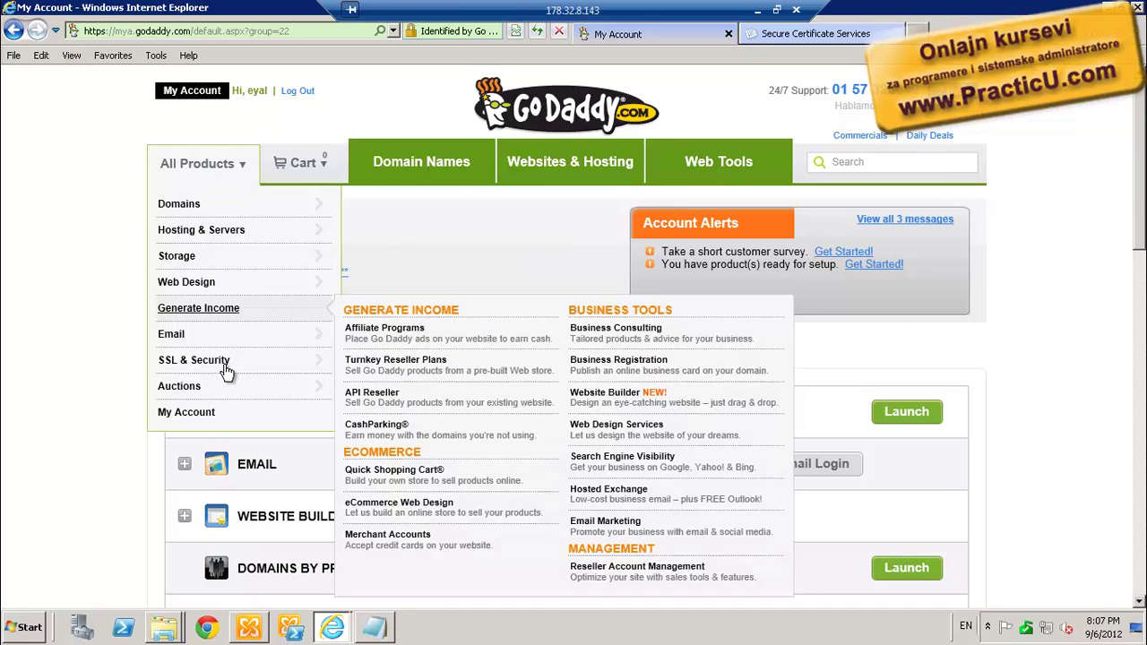
{"action": "mouse_move", "coordinate": [226, 371]}
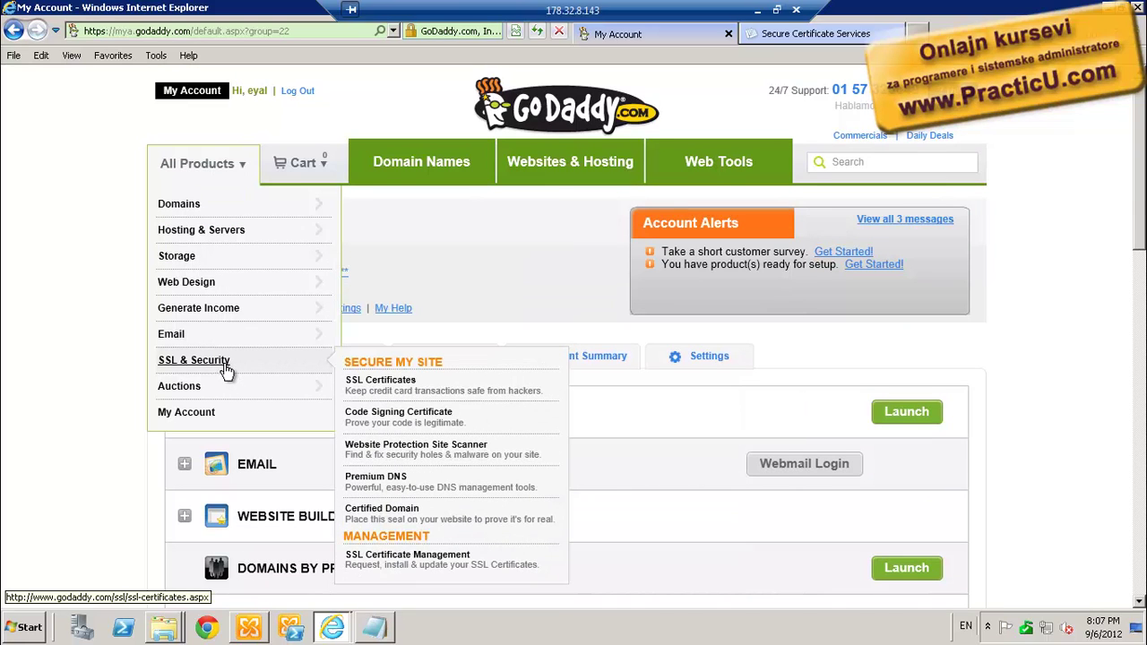
{"action": "left_click", "coordinate": [365, 387]}
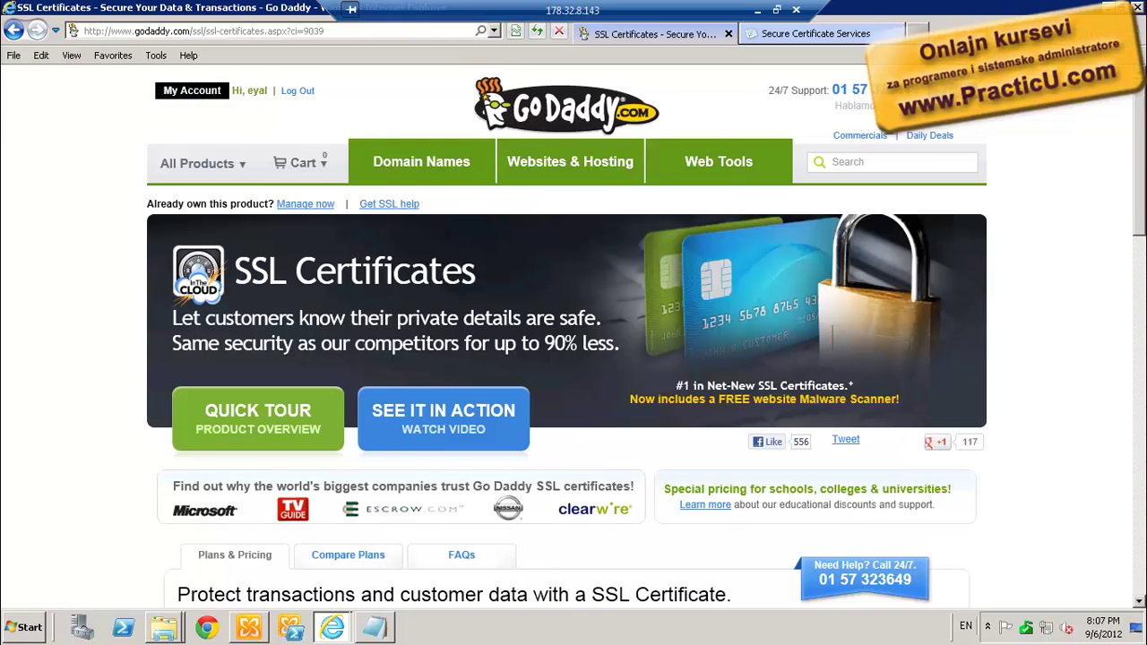
Select the Standard SSL Multiple Domains UCC plan with coverage for up to 5 domains
{"action": "scroll", "coordinate": [1140, 297], "scroll_direction": "down", "scroll_amount": 1}
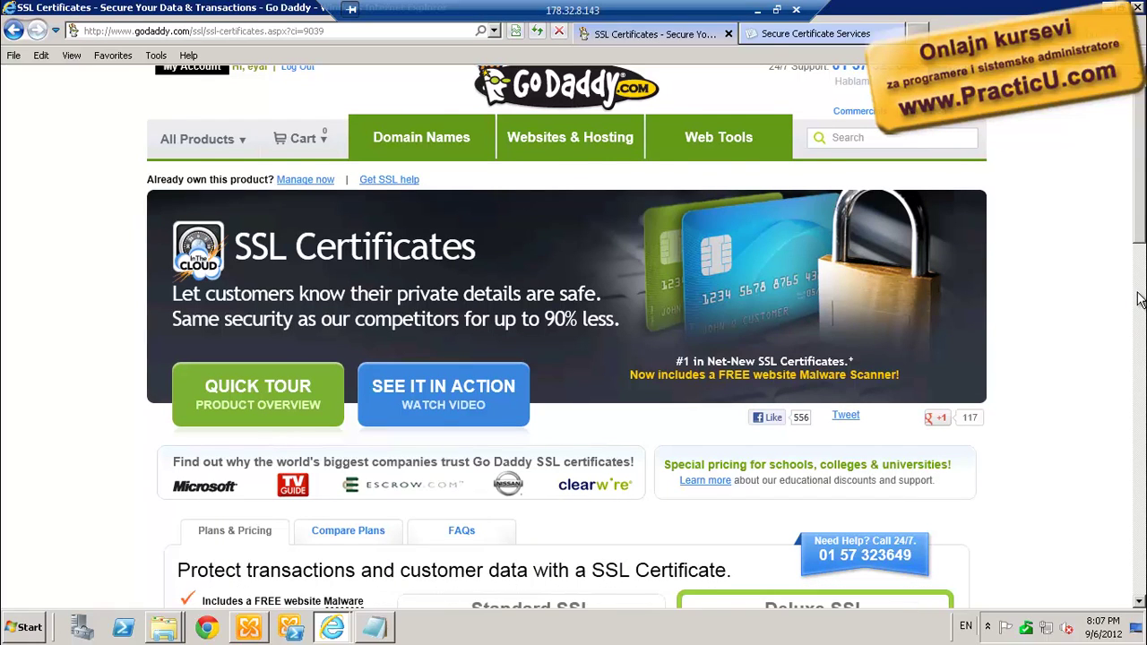
{"action": "scroll", "coordinate": [1140, 299], "scroll_direction": "down", "scroll_amount": 3}
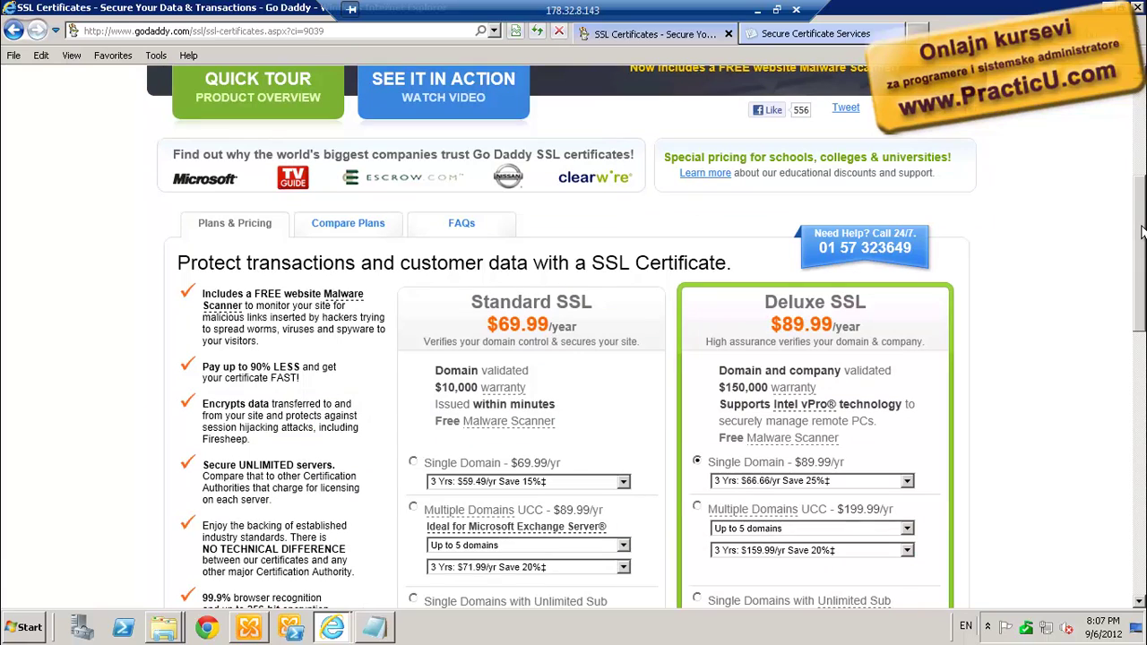
{"action": "scroll", "coordinate": [583, 325], "scroll_direction": "down", "scroll_amount": 1}
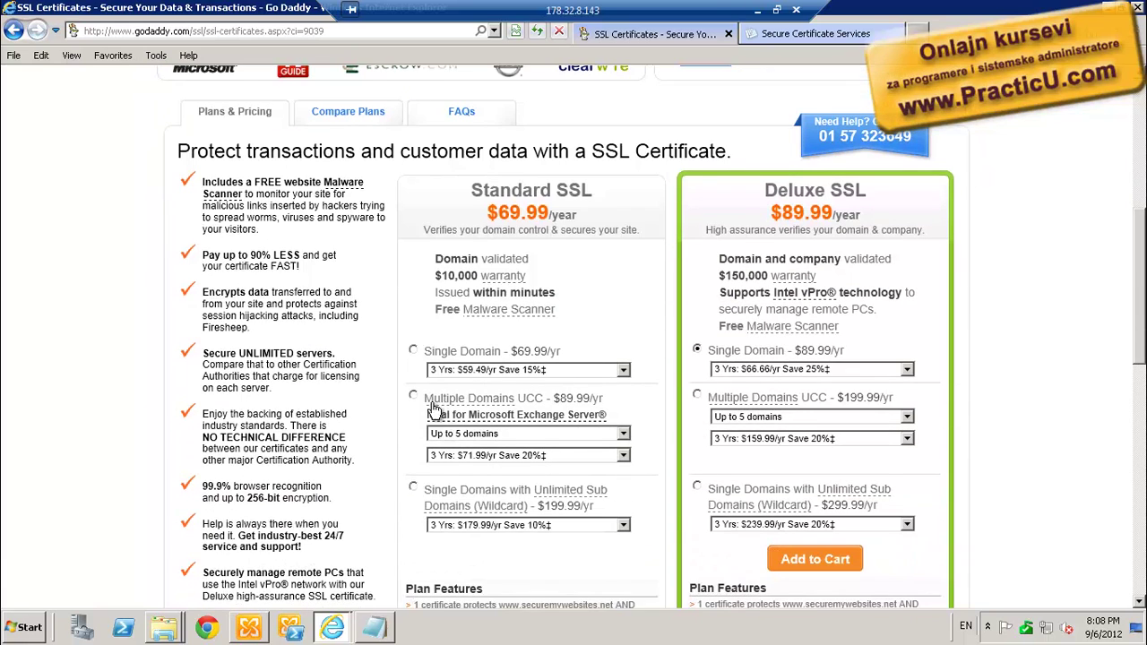
{"action": "mouse_move", "coordinate": [475, 408]}
{"action": "left_click", "coordinate": [415, 398]}
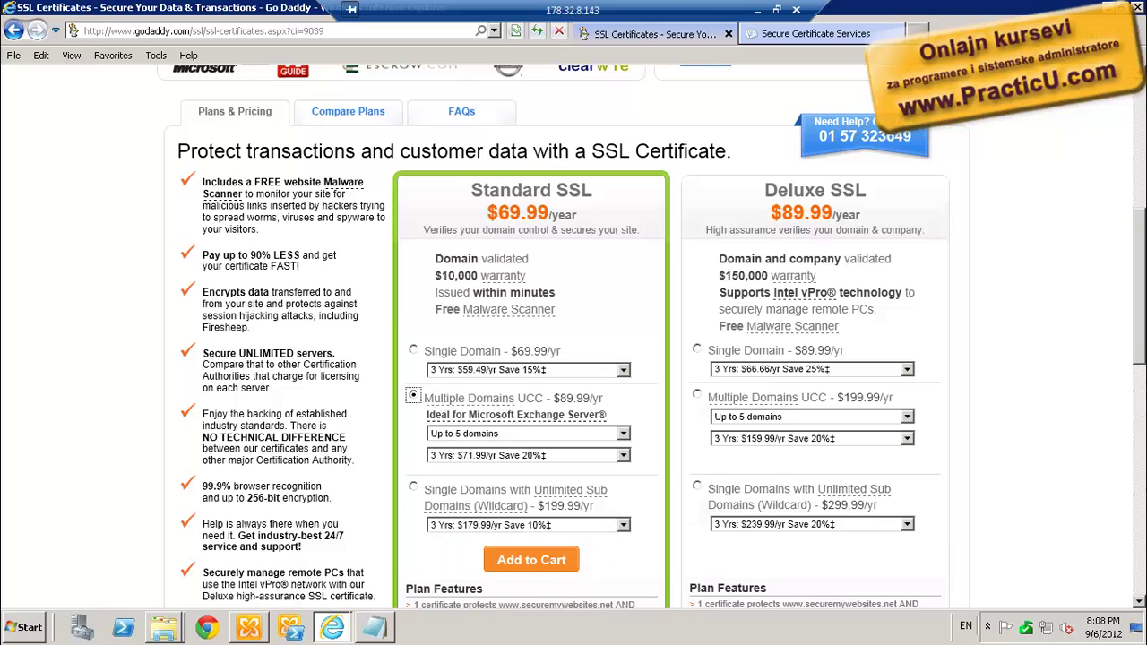
{"action": "left_click", "coordinate": [476, 355]}
{"action": "left_click", "coordinate": [420, 401]}
{"action": "left_click", "coordinate": [473, 436]}
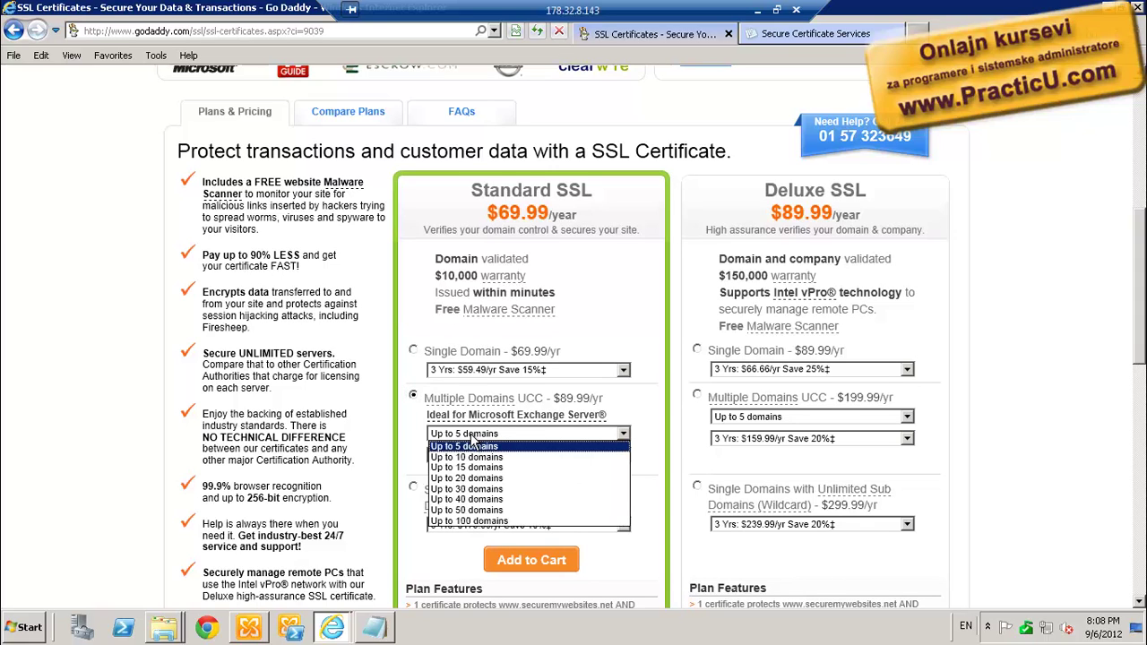
{"action": "left_click", "coordinate": [475, 443]}
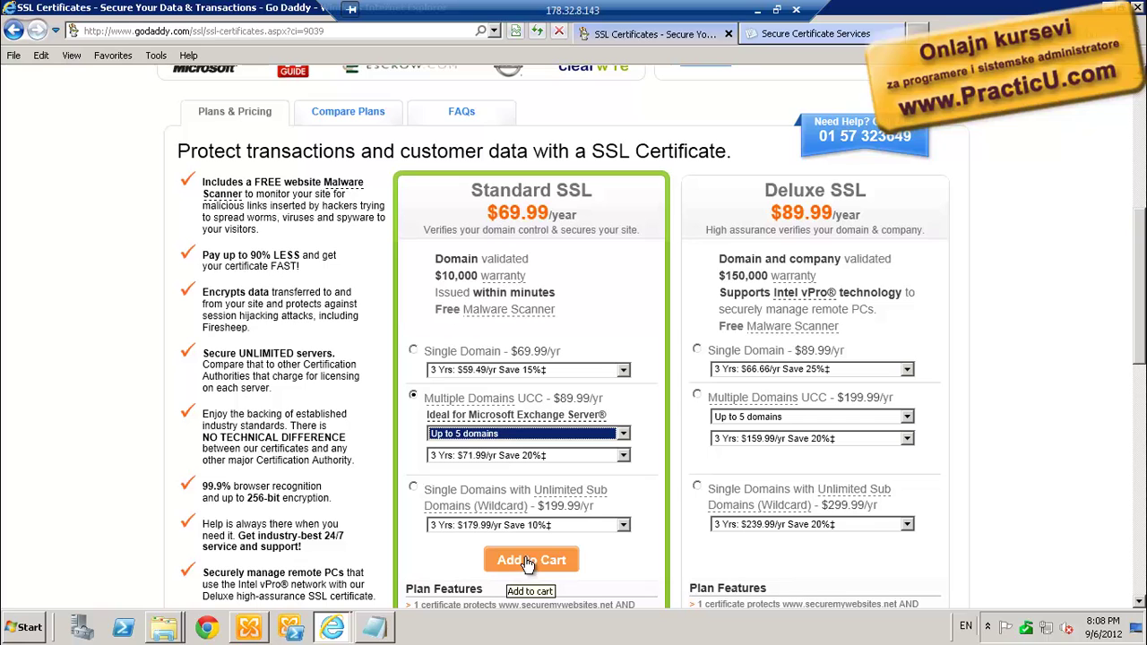
Open SSL Certificate Management from the SSL & Security products to list the account's certificates
{"action": "scroll", "coordinate": [1141, 314], "scroll_direction": "up", "scroll_amount": 1}
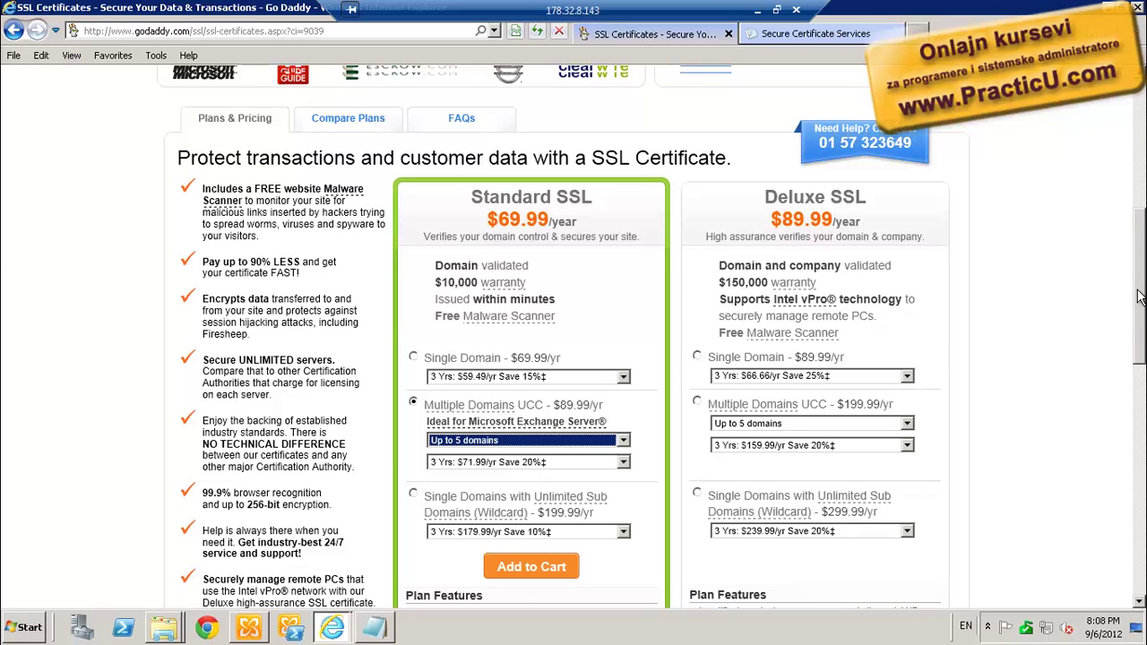
{"action": "scroll", "coordinate": [1140, 158], "scroll_direction": "up", "scroll_amount": 5}
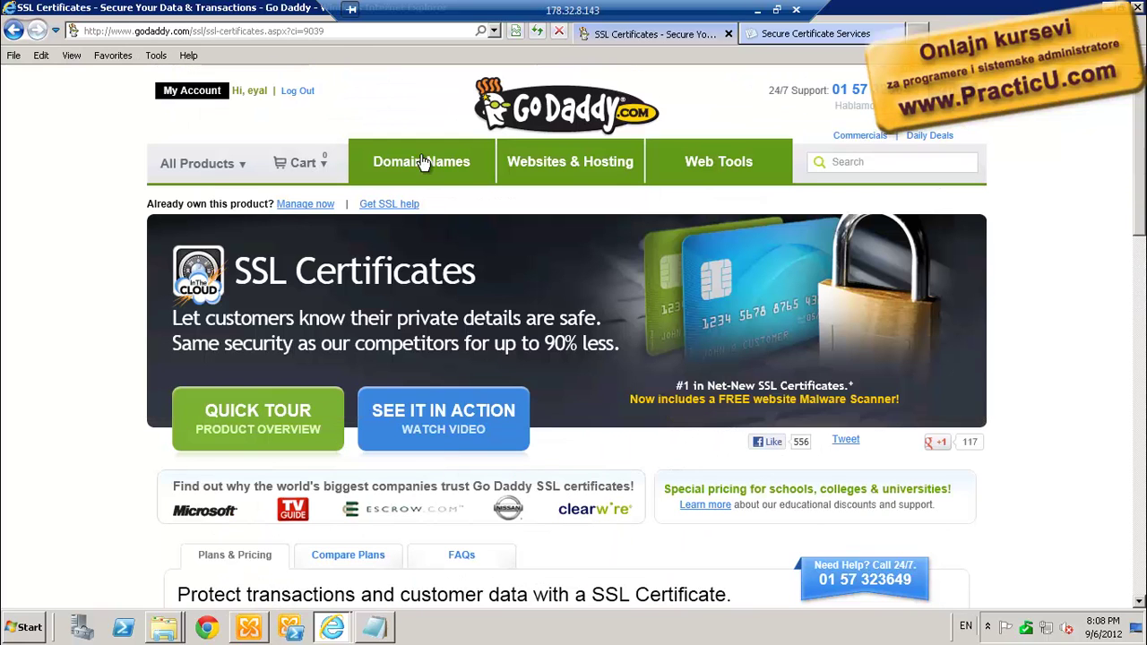
{"action": "left_click", "coordinate": [233, 170]}
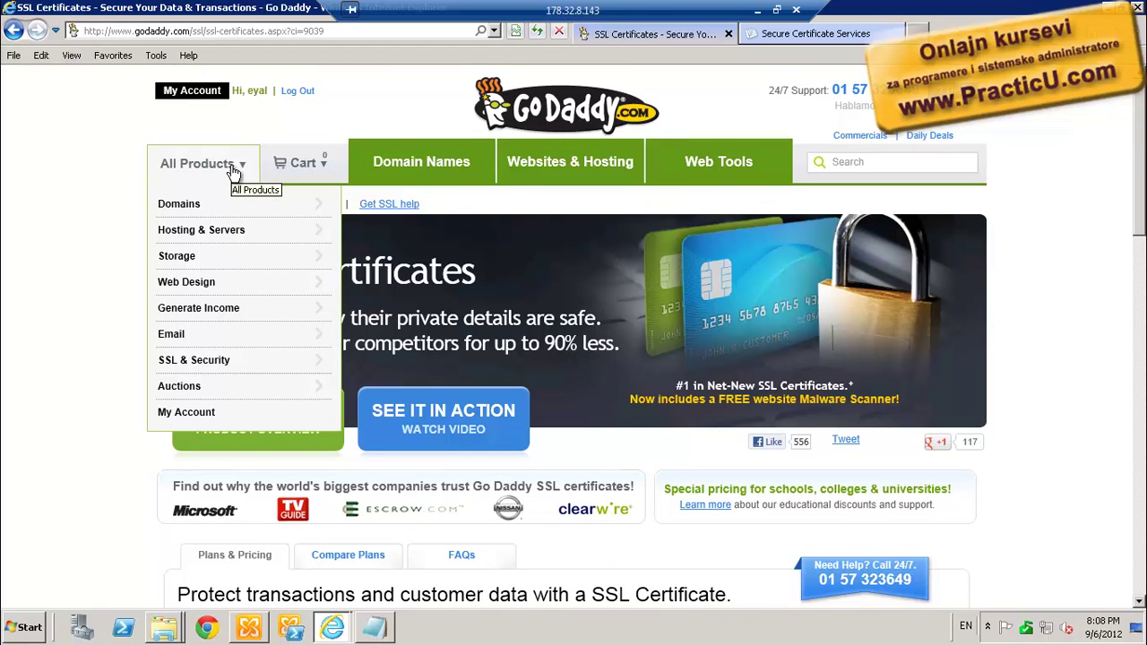
{"action": "left_click", "coordinate": [203, 363]}
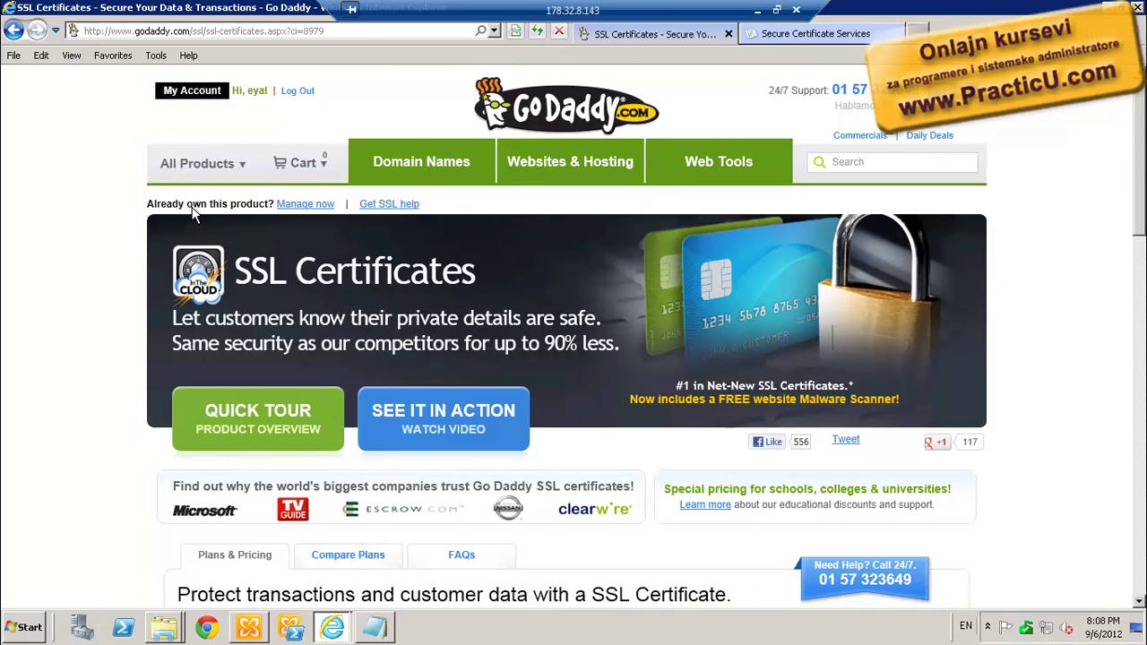
{"action": "left_click", "coordinate": [224, 173]}
{"action": "mouse_move", "coordinate": [205, 362]}
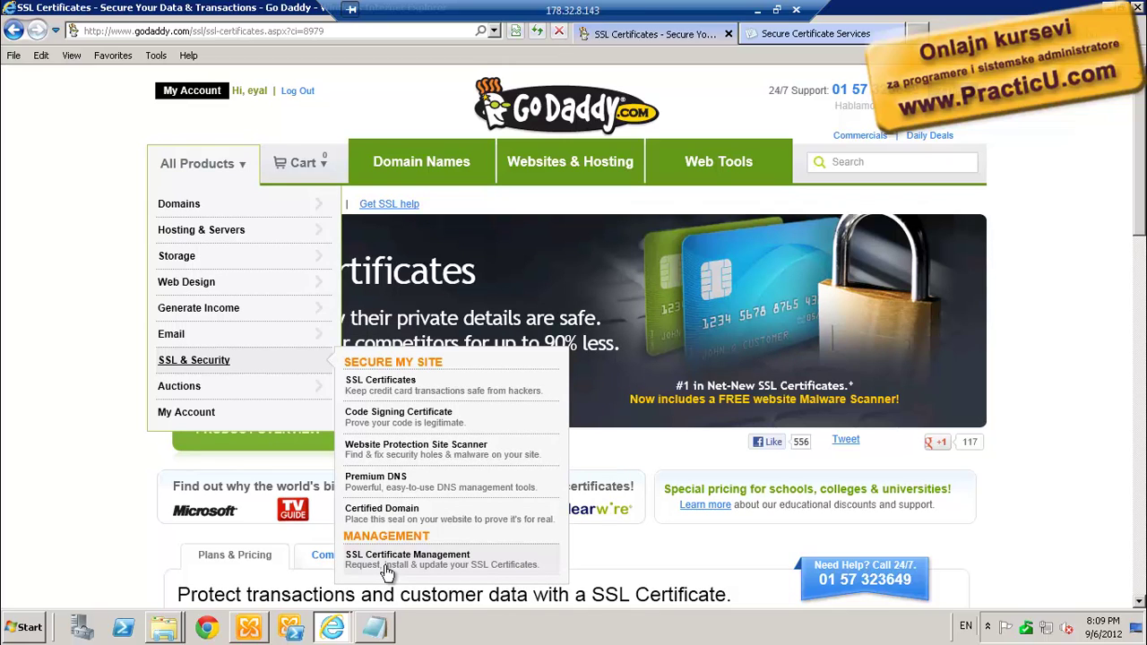
{"action": "left_click", "coordinate": [433, 566]}
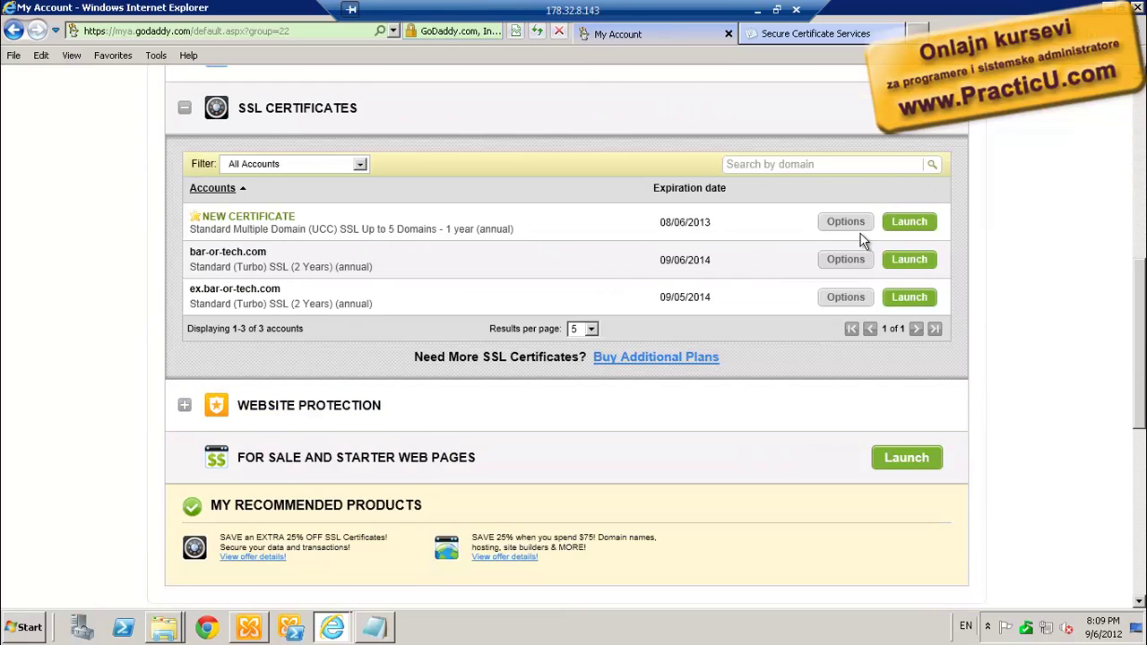
Launch the new Standard Multiple Domain (UCC) SSL certificate for up to 5 domains
{"action": "left_click_drag", "start_coordinate": [219, 215], "coordinate": [518, 230]}
{"action": "left_click", "coordinate": [258, 232]}
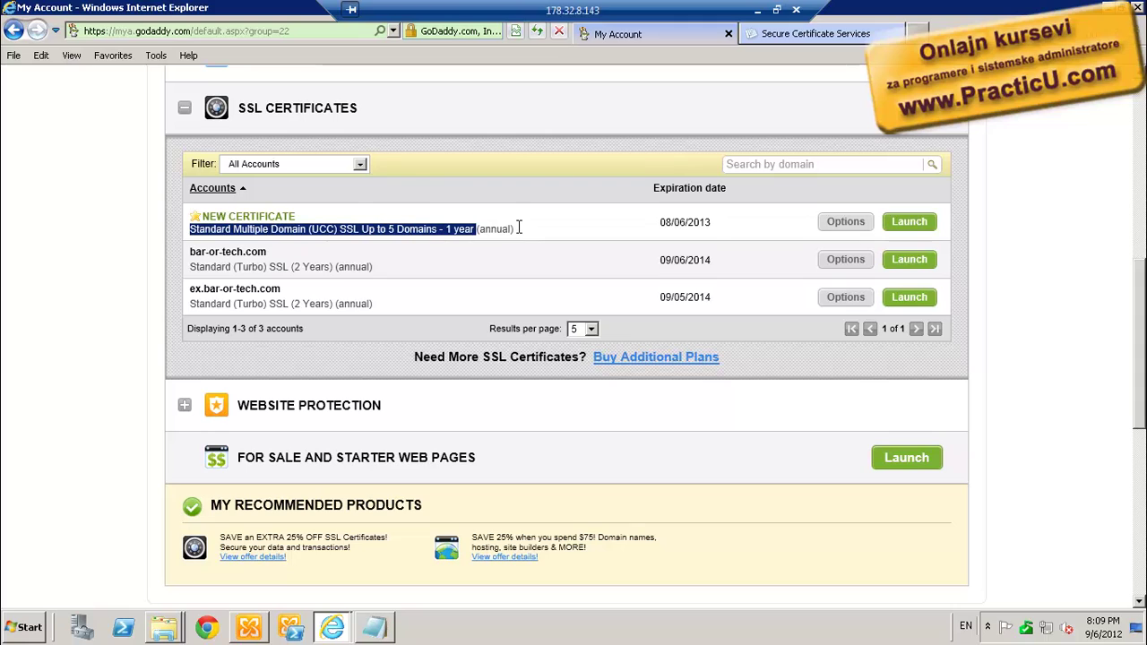
{"action": "left_click", "coordinate": [910, 223]}
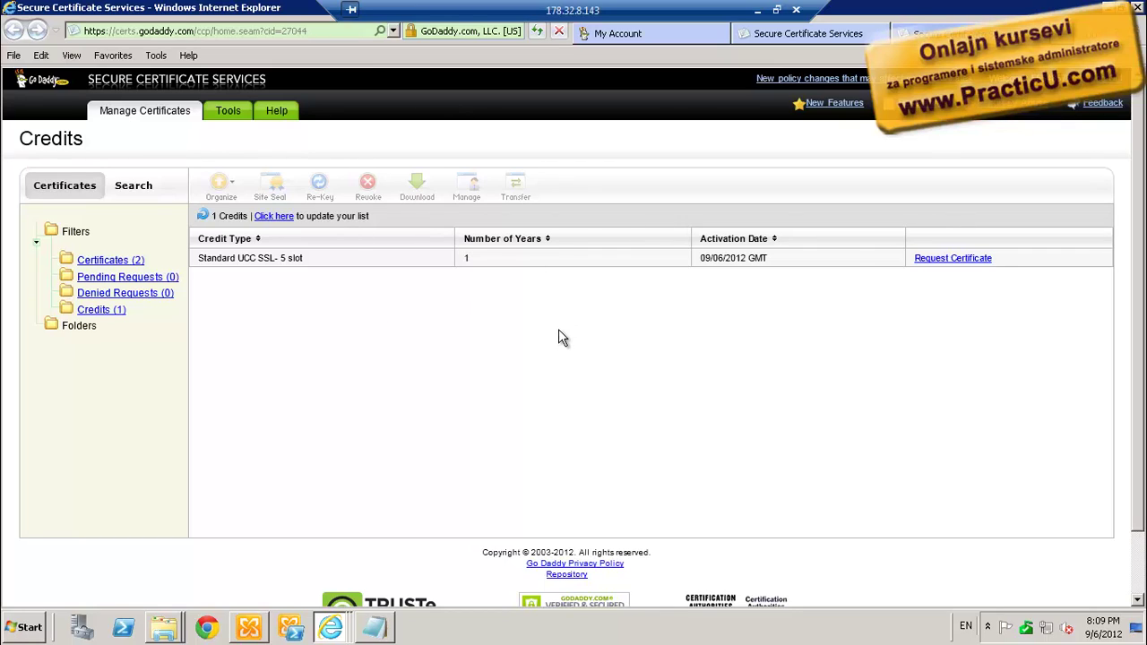
Update the credits list, request a certificate with the Standard UCC SSL 5-slot credit, and highlight the Certificate Signing Request label
{"action": "left_click", "coordinate": [114, 313]}
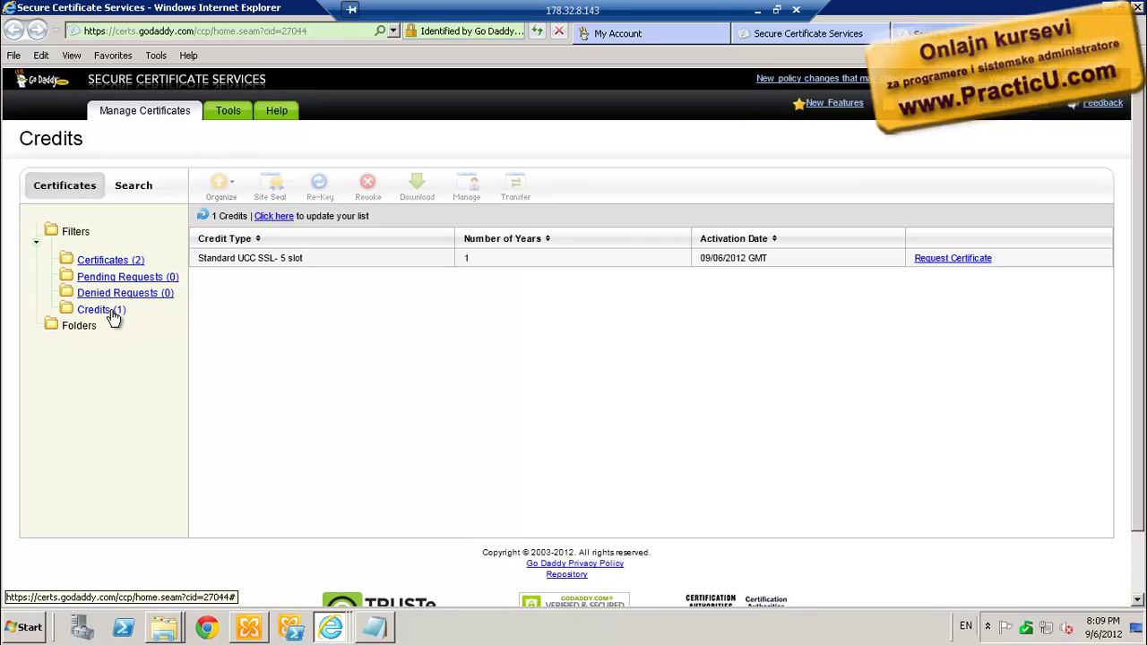
{"action": "left_click", "coordinate": [276, 217]}
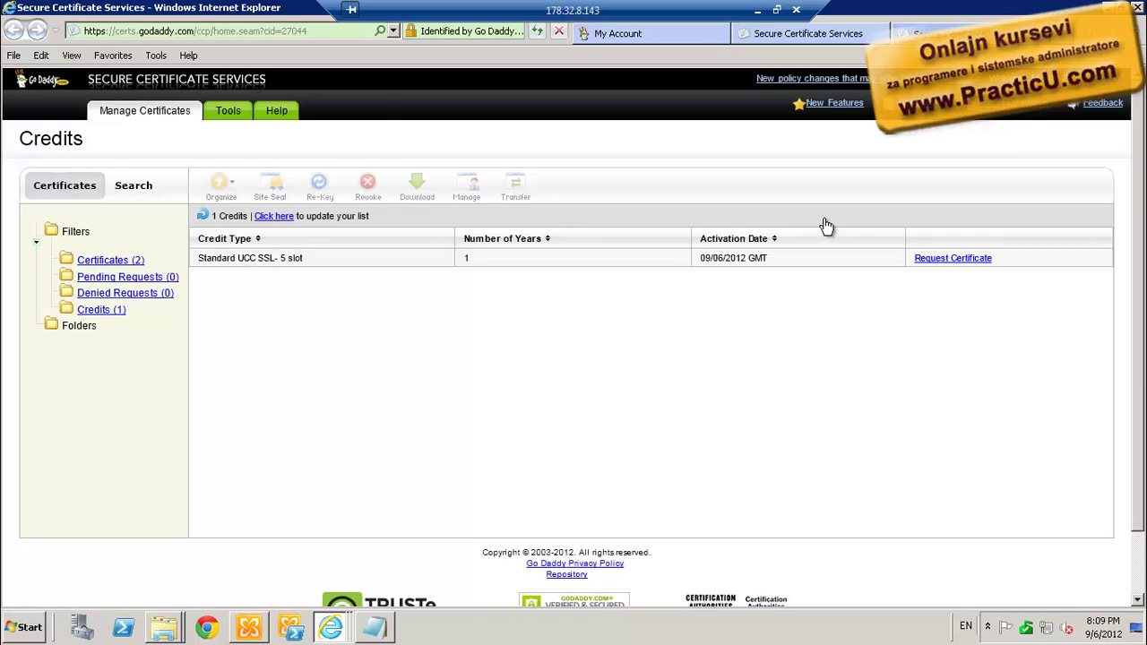
{"action": "left_click", "coordinate": [953, 259]}
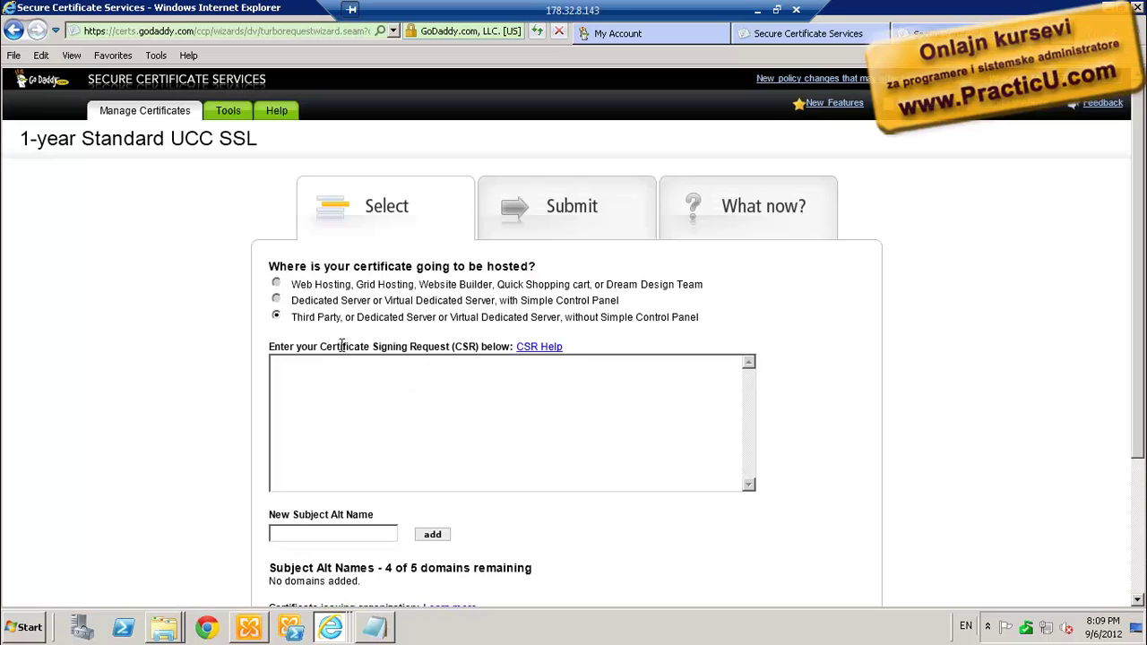
{"action": "left_click_drag", "start_coordinate": [322, 346], "coordinate": [452, 353]}
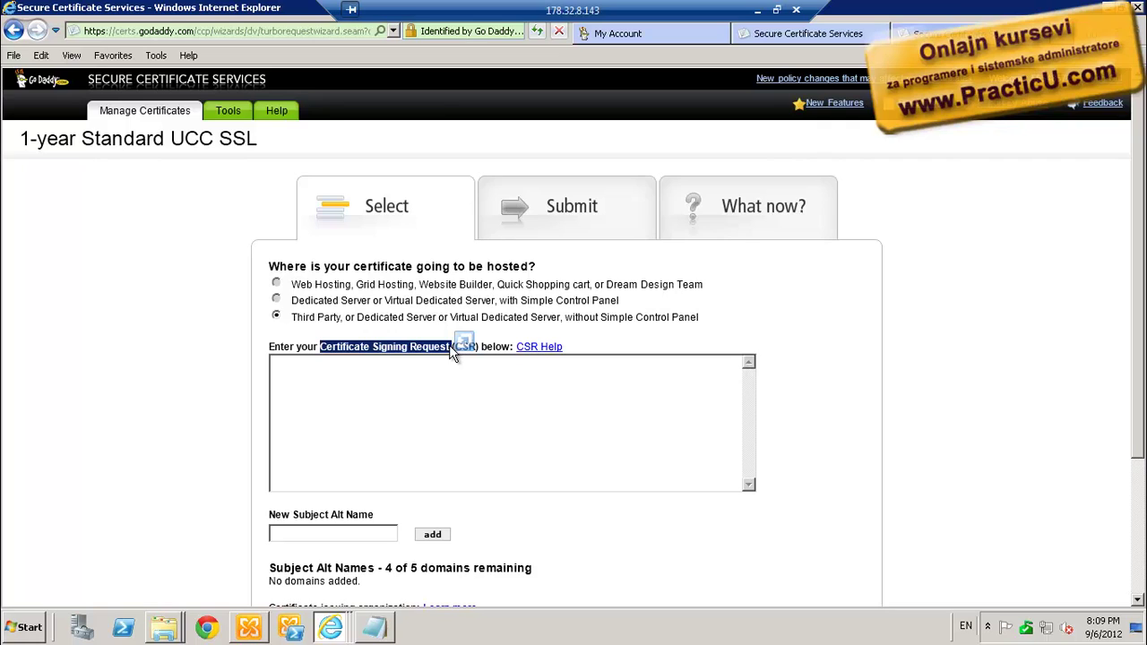
Switch to Exchange Management Console and start a new Exchange certificate for the EX server under Server Configuration
{"action": "left_click", "coordinate": [250, 628]}
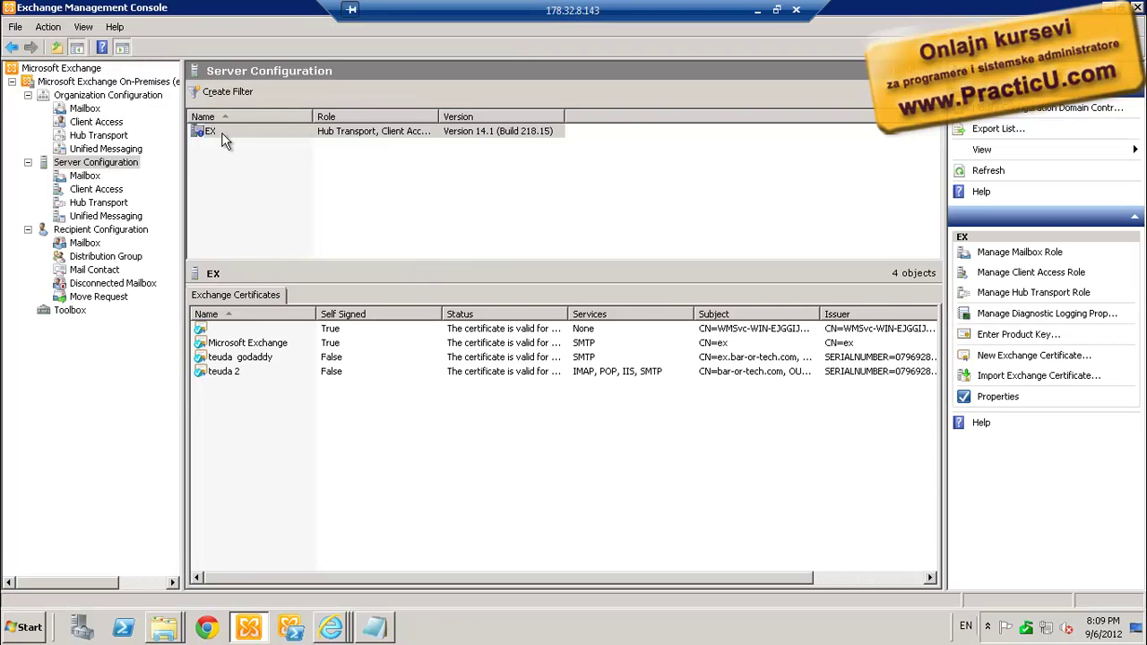
{"action": "left_click", "coordinate": [101, 164]}
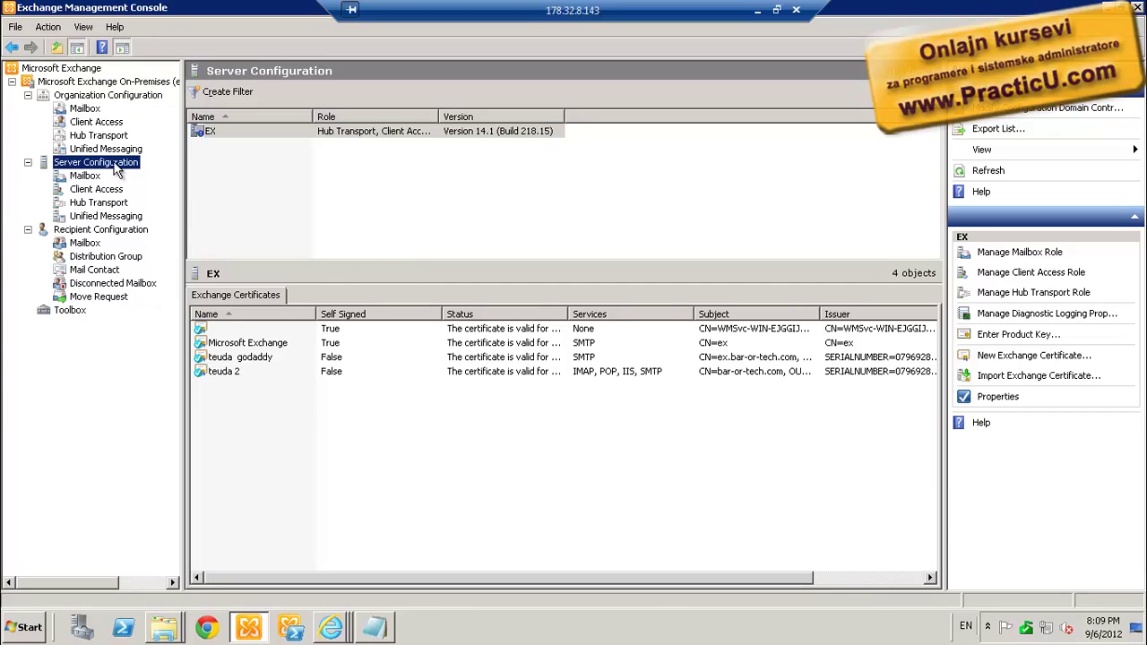
{"action": "left_click", "coordinate": [229, 138]}
{"action": "right_click", "coordinate": [229, 138]}
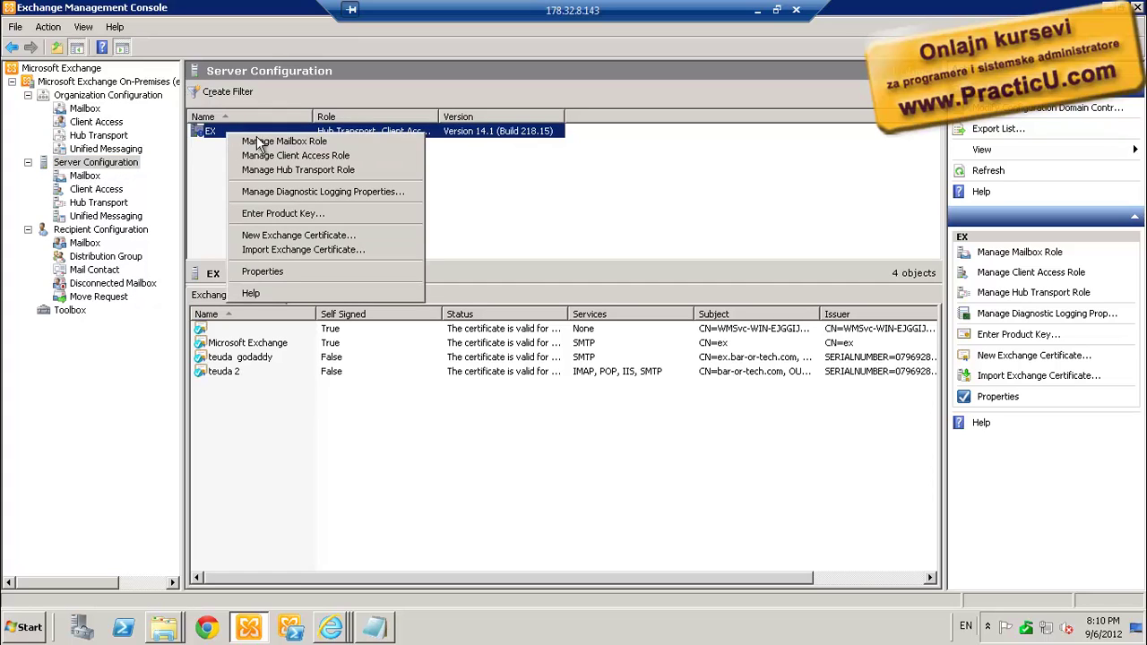
{"action": "left_click", "coordinate": [368, 239]}
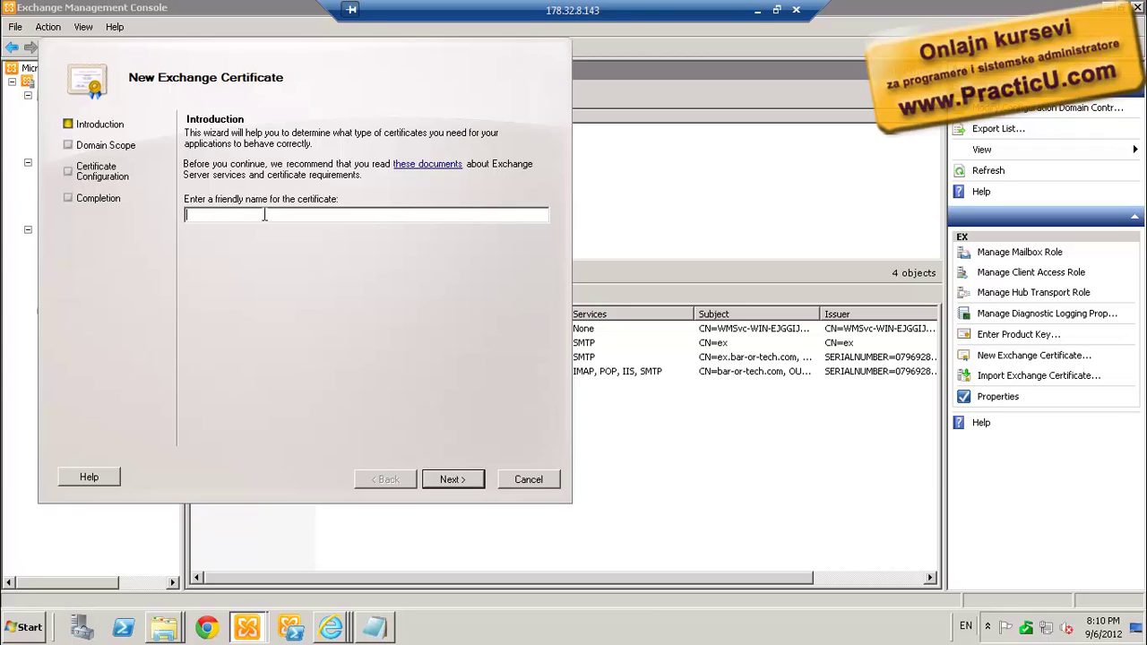
Give the certificate the friendly name "euda im exchange" and continue past the domain scope without a wildcard certificate
{"action": "type", "text": "euda im"}
{"action": "type", "text": "exchange"}
{"action": "key", "text": "Return"}
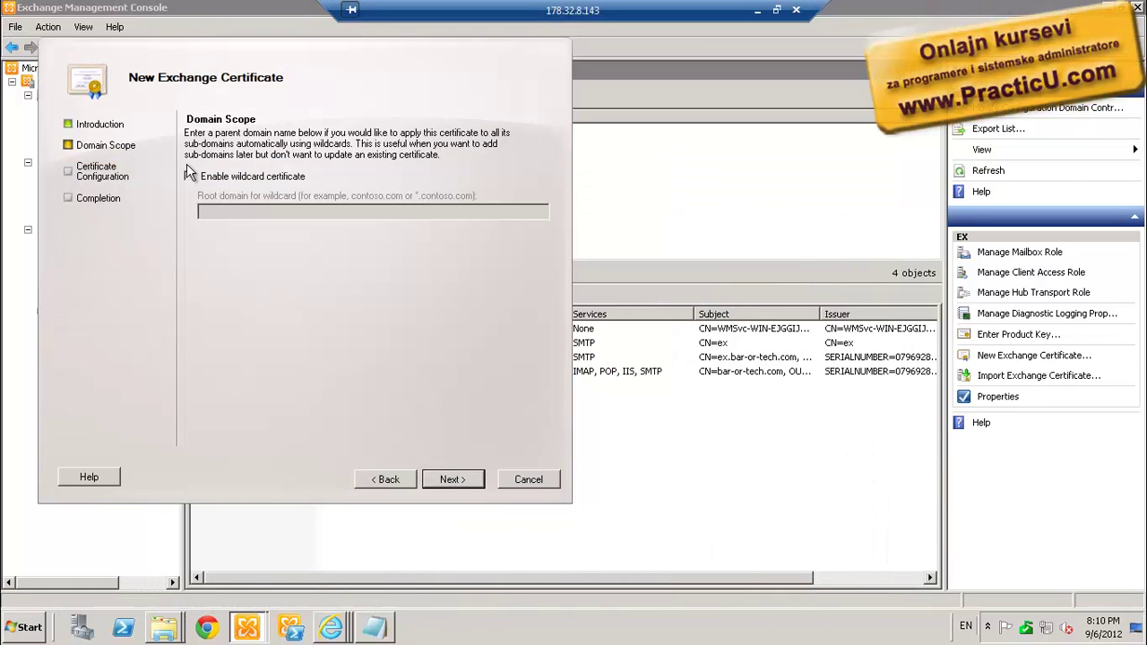
{"action": "left_click", "coordinate": [449, 480]}
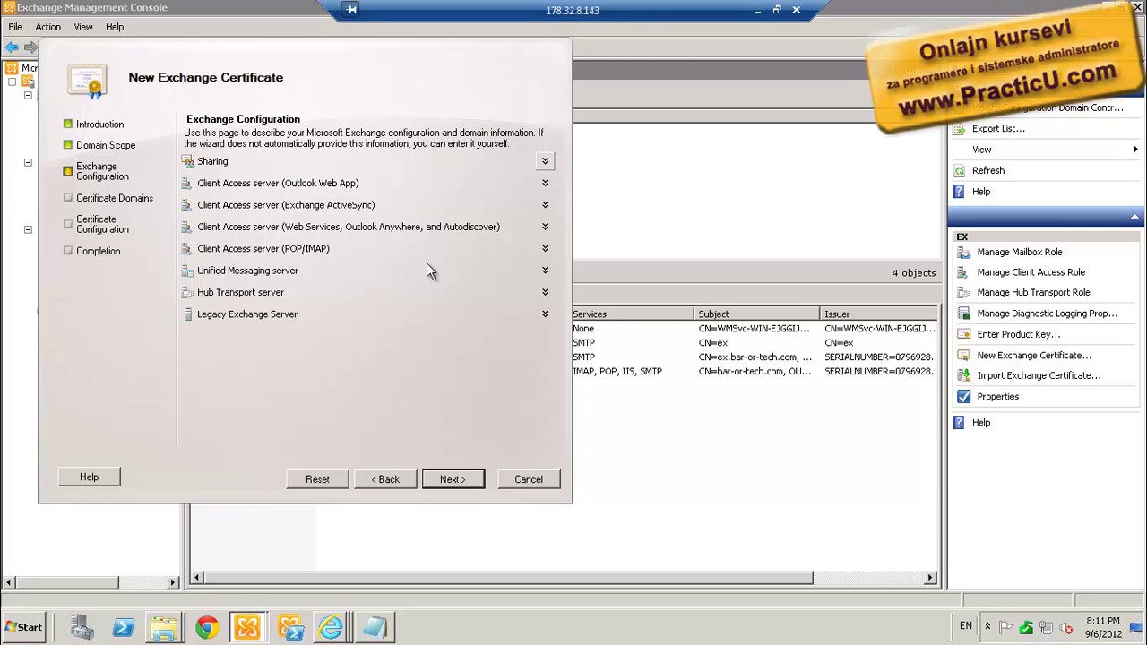
Enable Outlook Anywhere and Exchange Web Services for the Client Access server in the Exchange configuration
{"action": "left_click", "coordinate": [545, 229]}
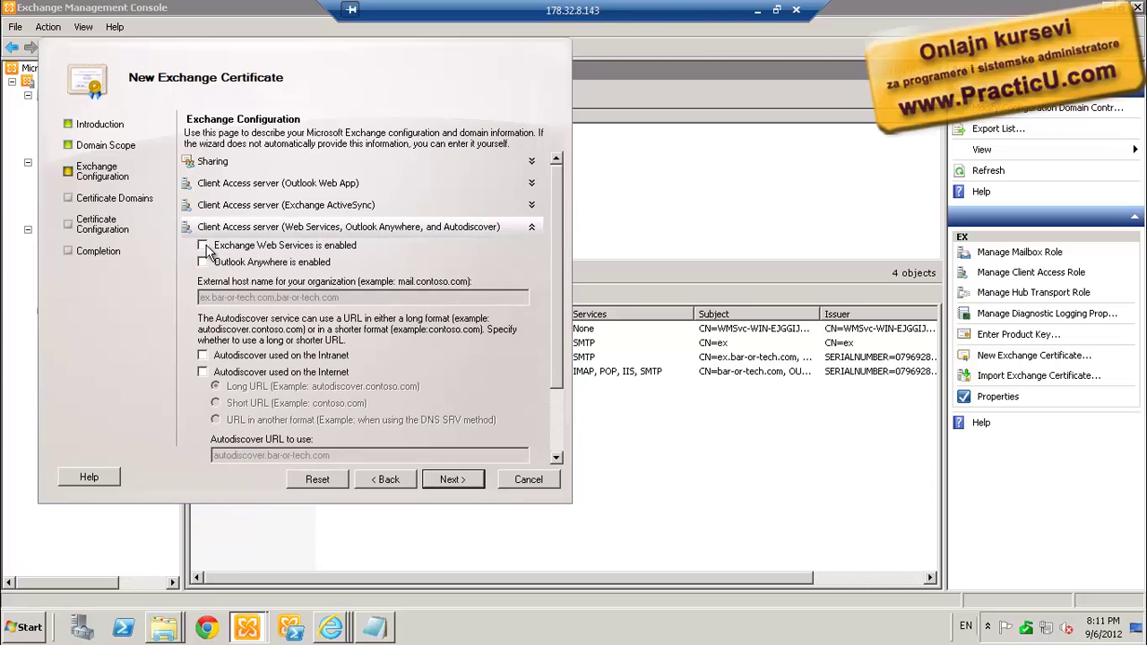
{"action": "left_click", "coordinate": [202, 261]}
{"action": "left_click", "coordinate": [204, 245]}
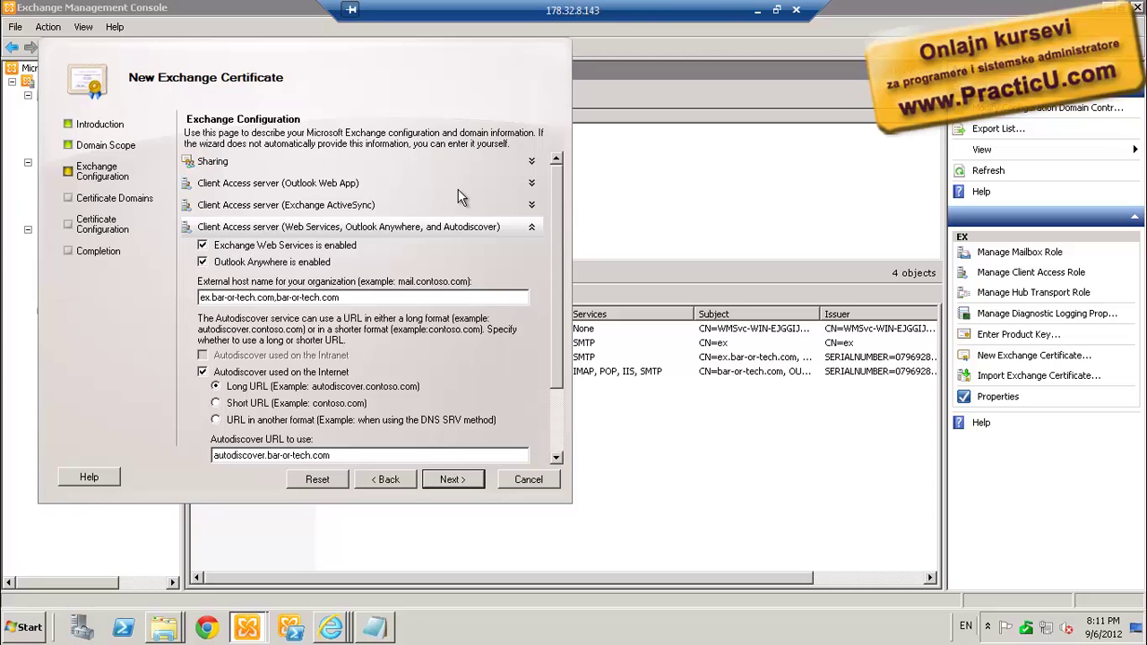
Enable Outlook Web App on the intranet and the Internet, and proceed to the certificate domains
{"action": "left_click", "coordinate": [532, 185]}
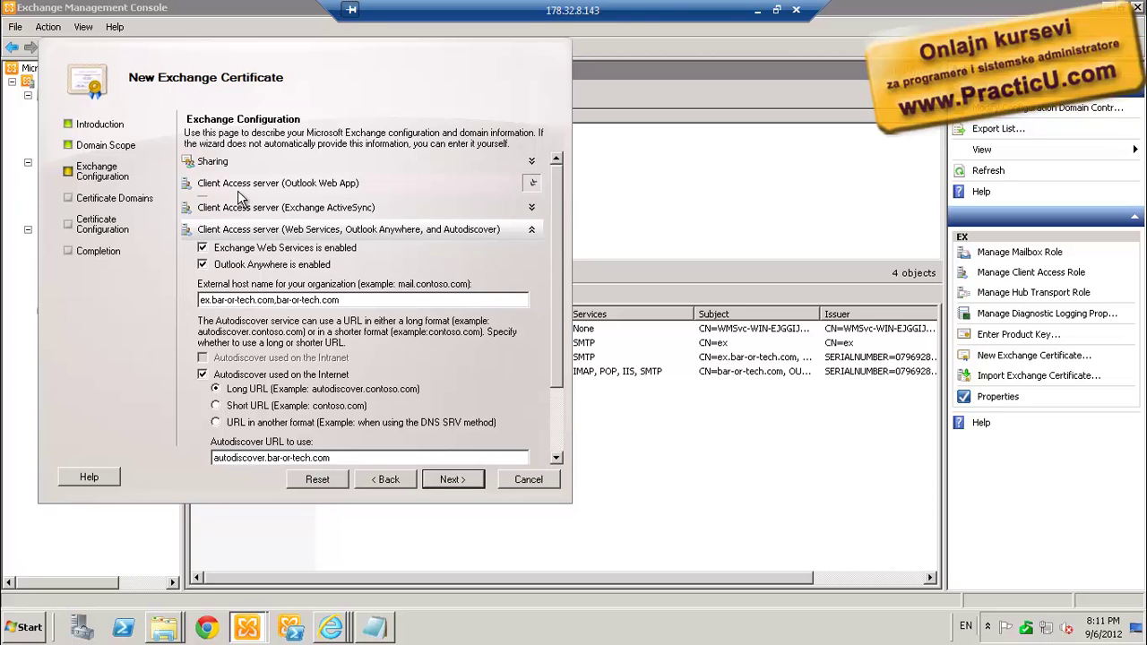
{"action": "left_click", "coordinate": [204, 202]}
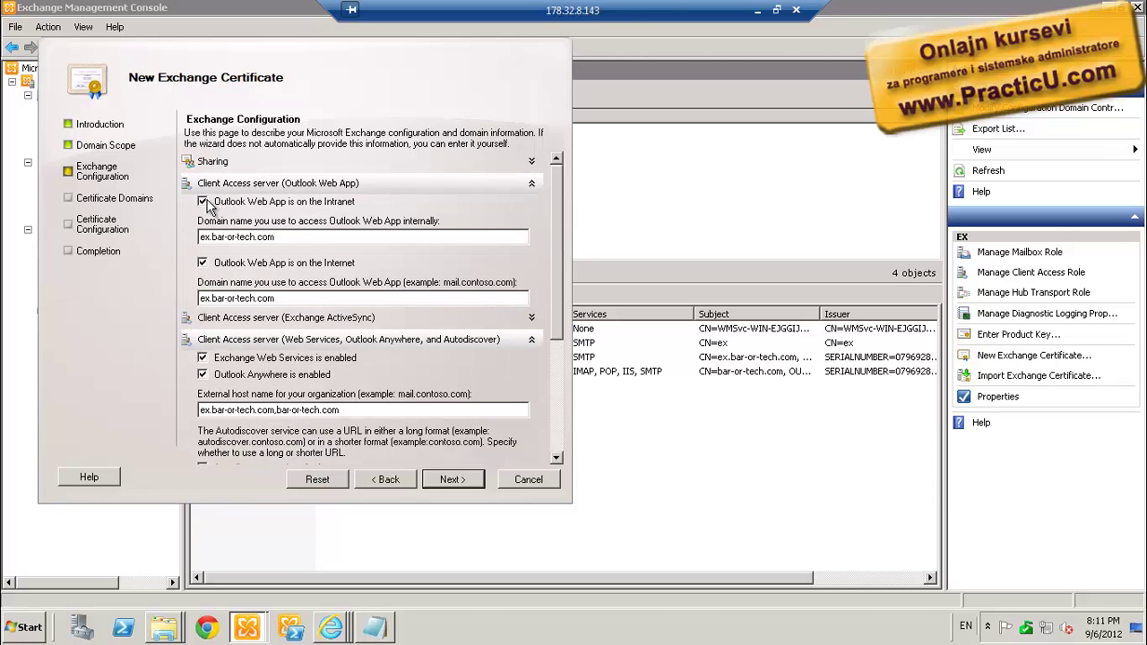
{"action": "left_click", "coordinate": [448, 482]}
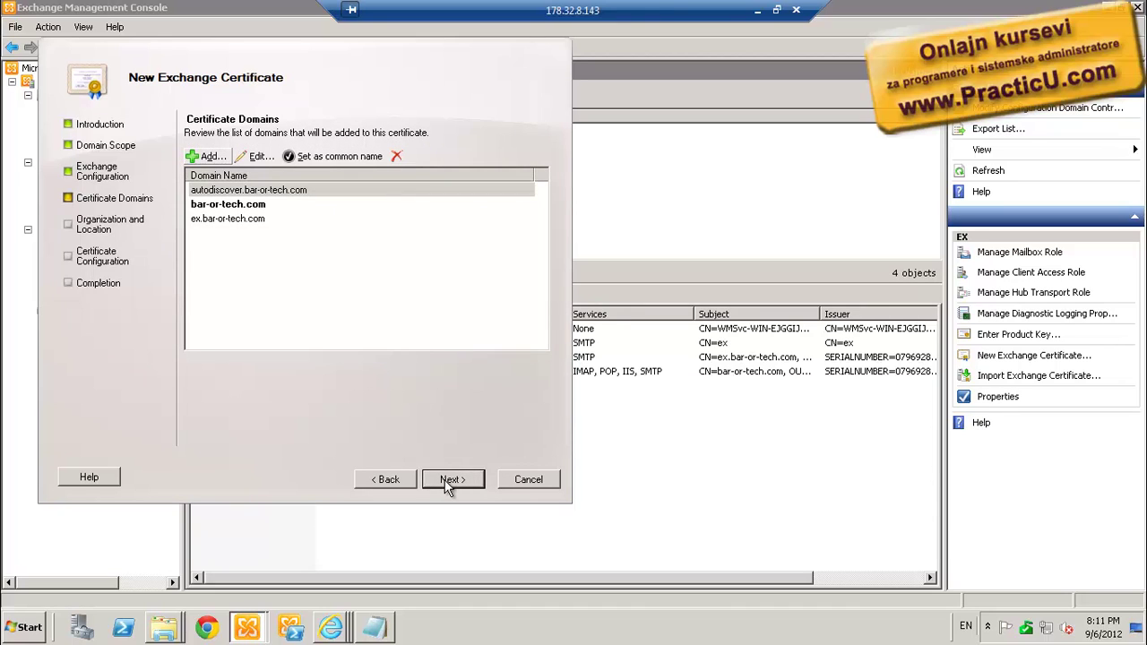
Examine the autodiscover, root and ex domain entries for the certificate, and open the bar-or-tech.com entry's name without changing it
{"action": "left_click", "coordinate": [259, 193]}
{"action": "left_click", "coordinate": [258, 205]}
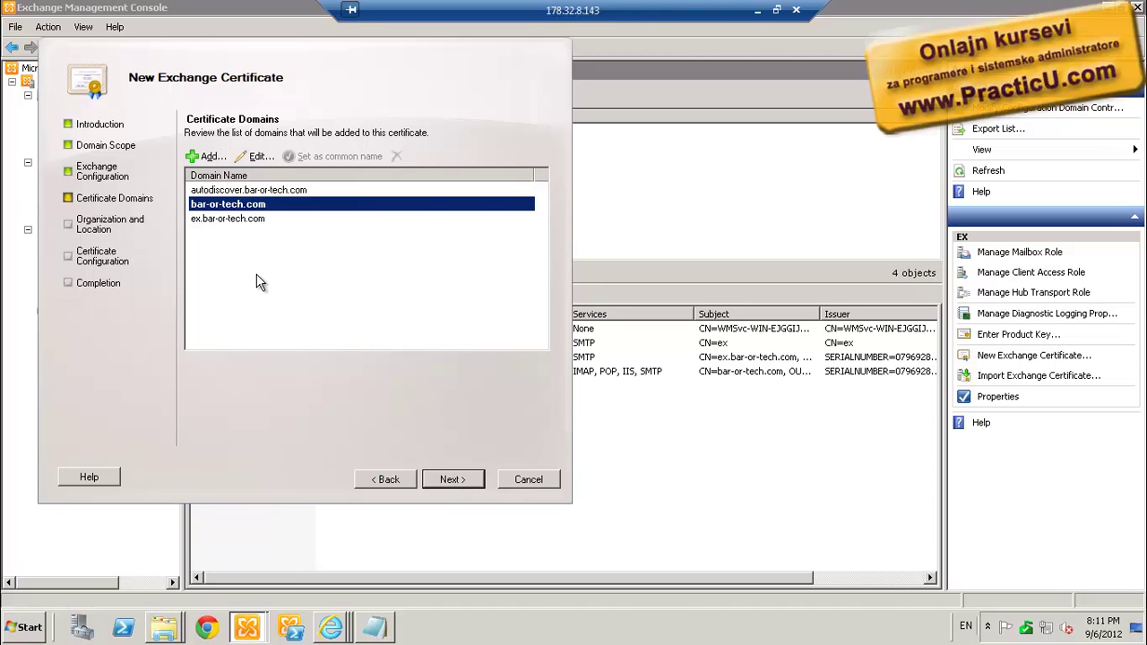
{"action": "left_click", "coordinate": [258, 221]}
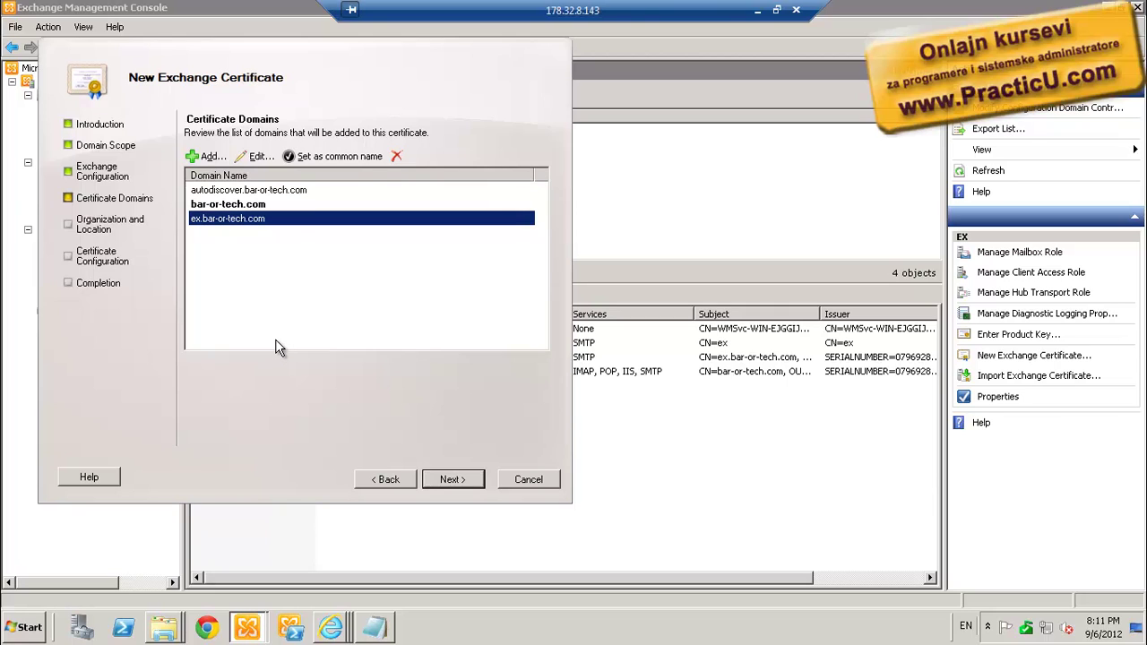
{"action": "left_click", "coordinate": [275, 206]}
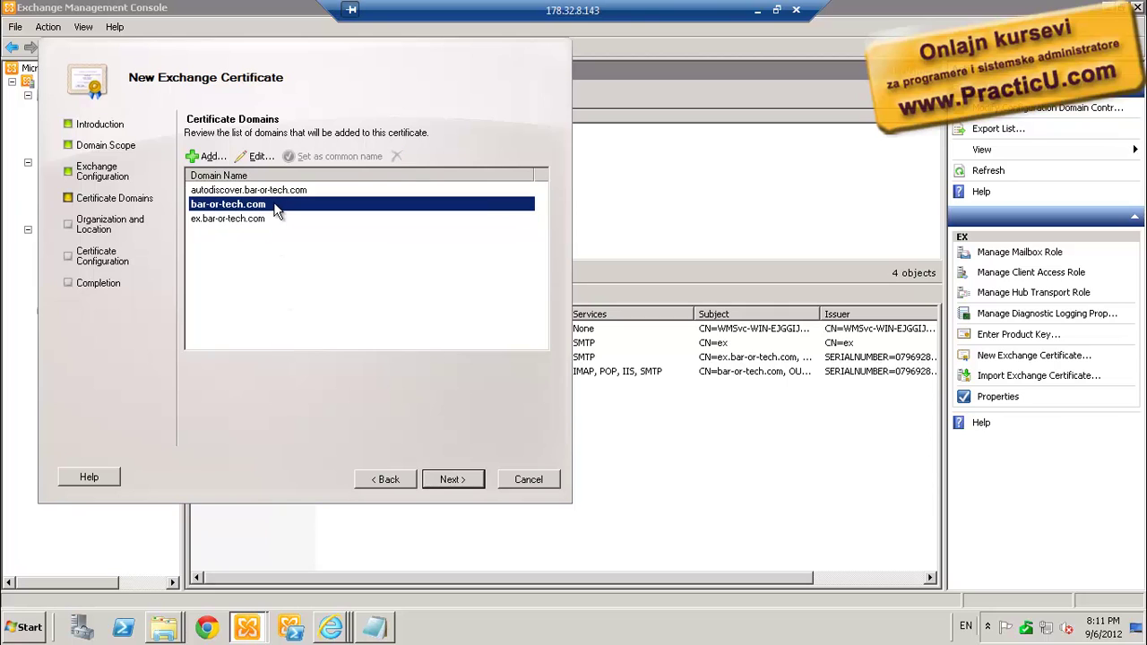
{"action": "left_click", "coordinate": [283, 192]}
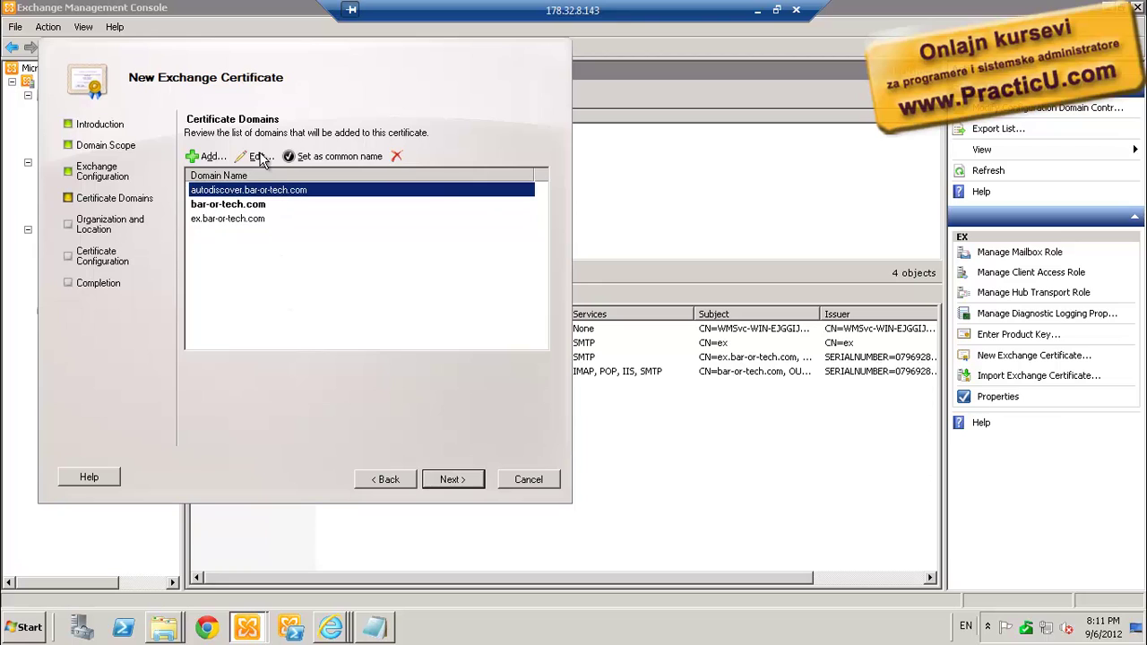
{"action": "left_click", "coordinate": [236, 207]}
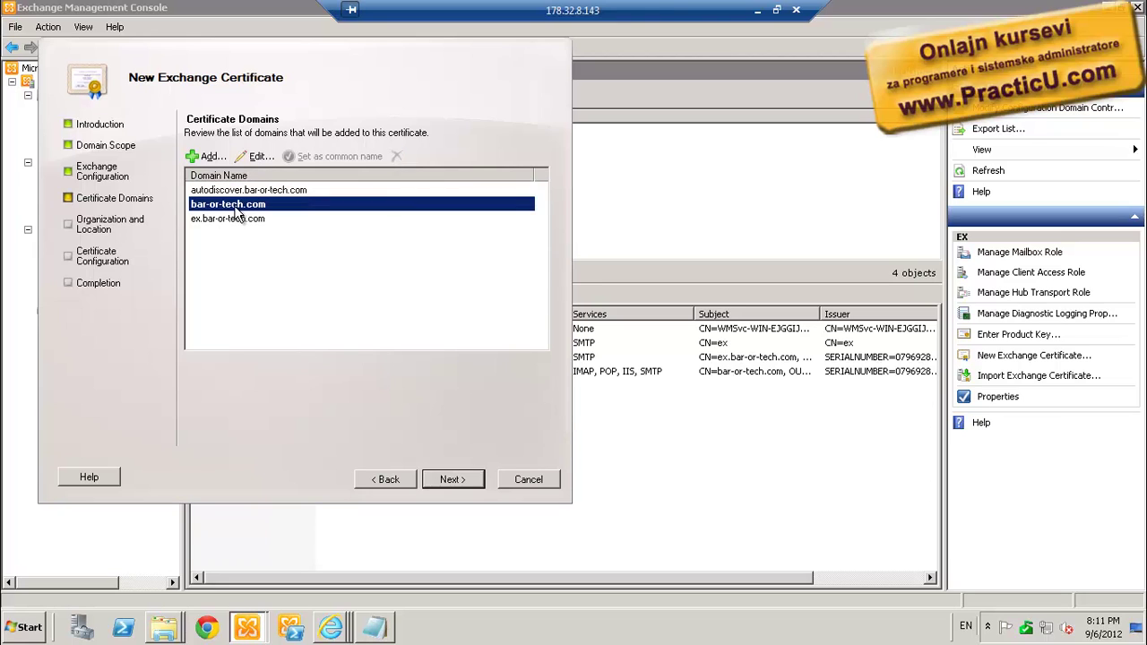
{"action": "left_click", "coordinate": [256, 156]}
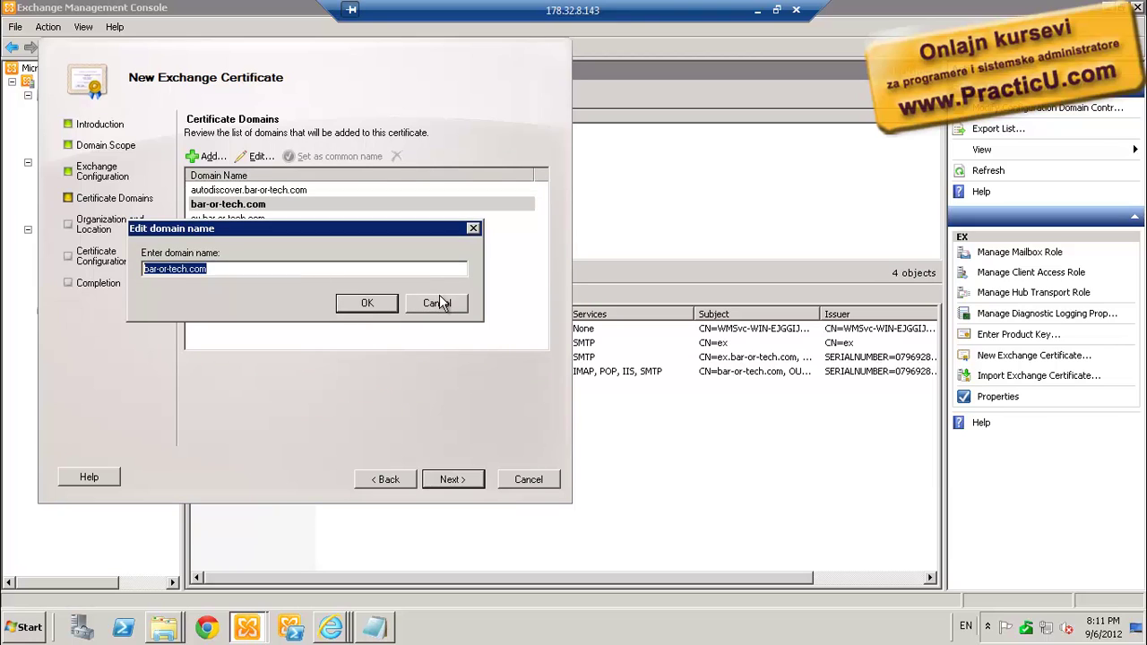
{"action": "left_click", "coordinate": [434, 301]}
{"action": "left_click", "coordinate": [210, 159]}
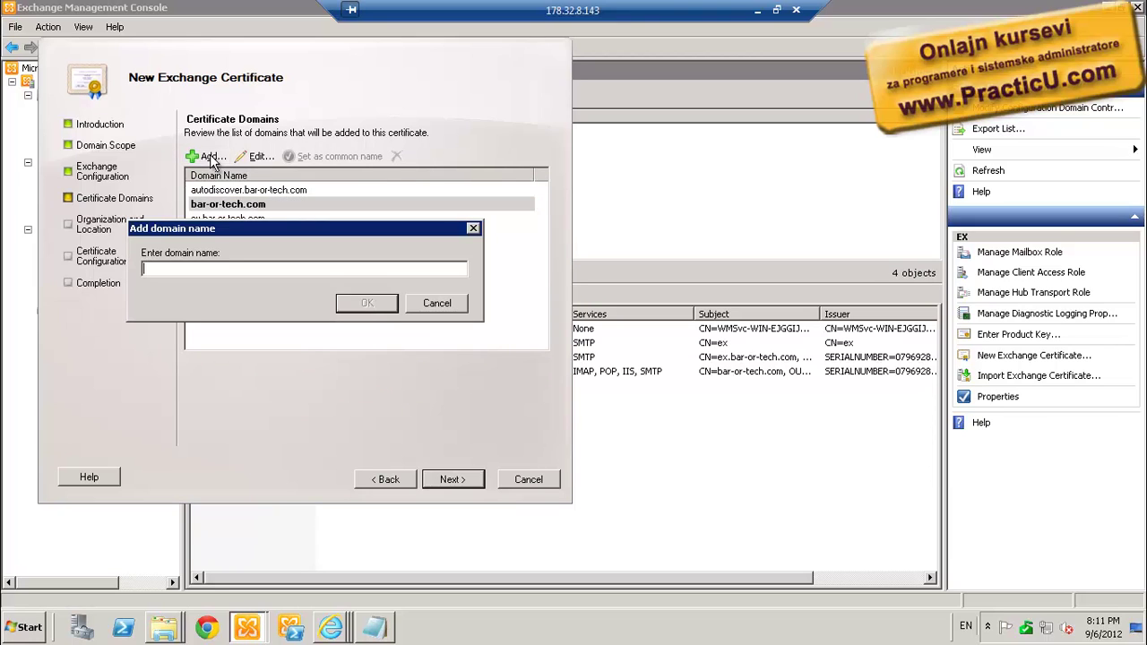
{"action": "type", "text": "www.bar-or-tech.com"}
{"action": "left_click", "coordinate": [366, 303]}
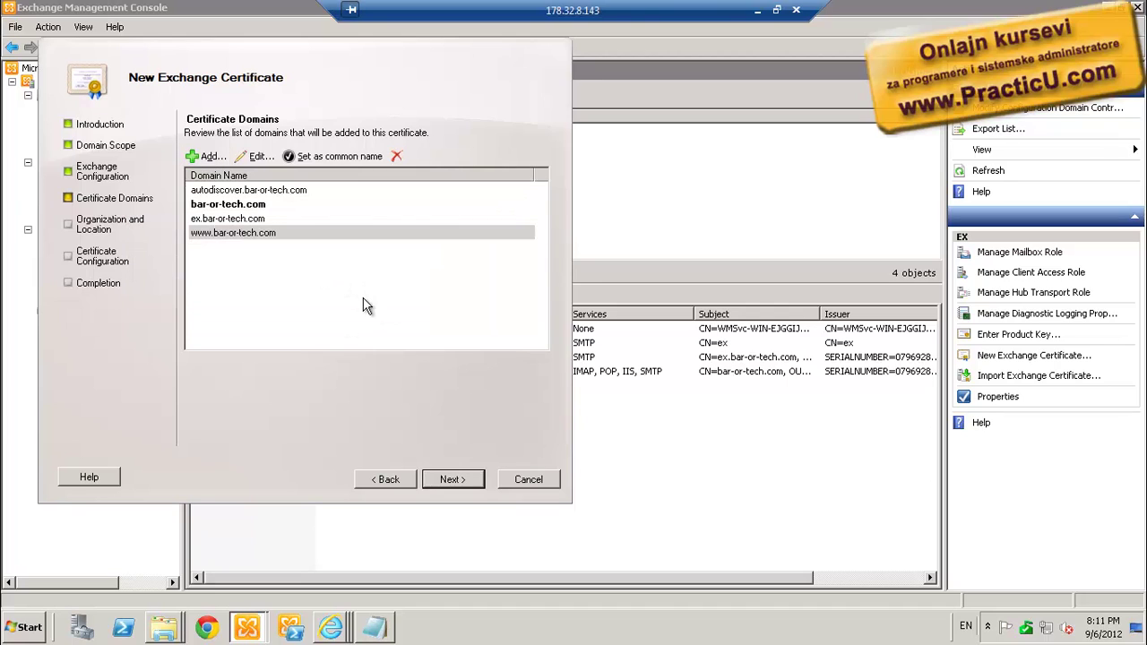
{"action": "left_click", "coordinate": [462, 479]}
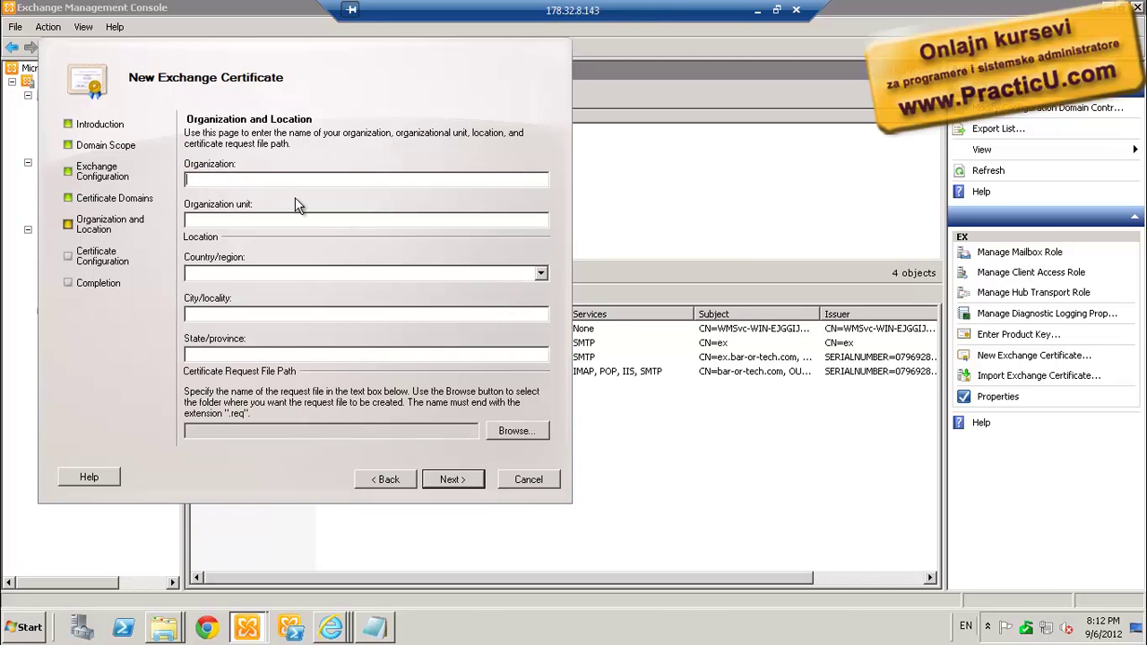
Enter the organization name, starting with "B", for the certificate request
{"action": "type", "text": "B"}
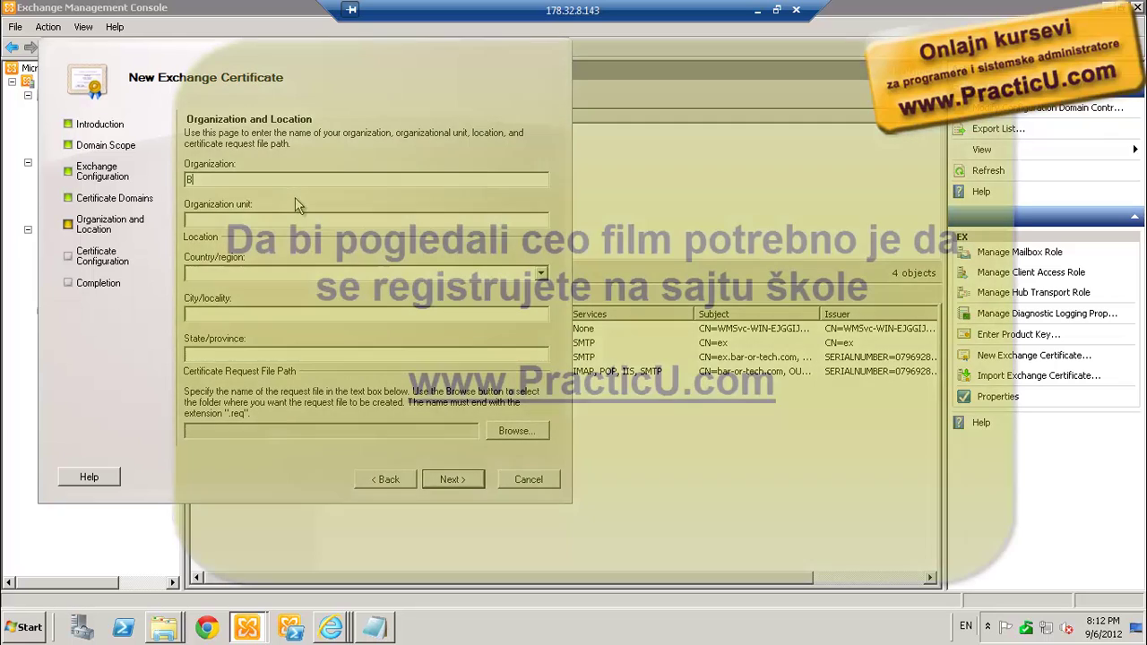